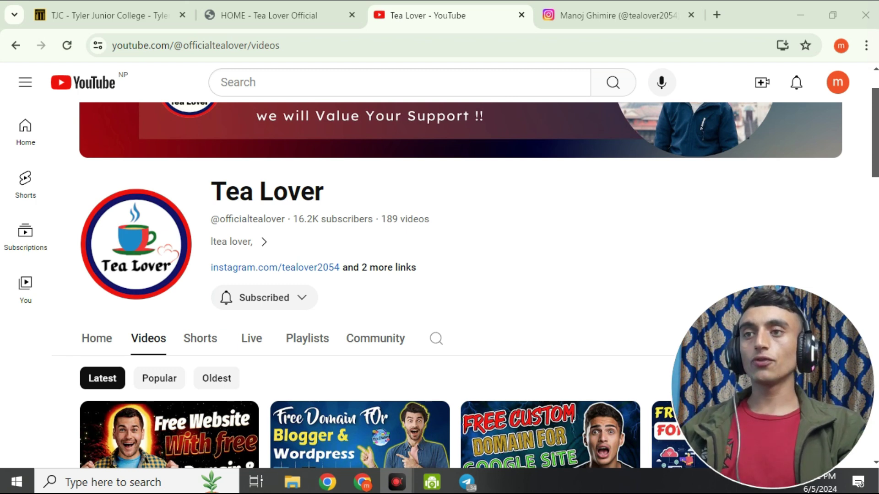
Scroll through Tea Lover's YouTube Videos list, then switch to the channel's Instagram tab.
scroll(532, 265, "up", 3)
scroll(535, 266, "down", 4)
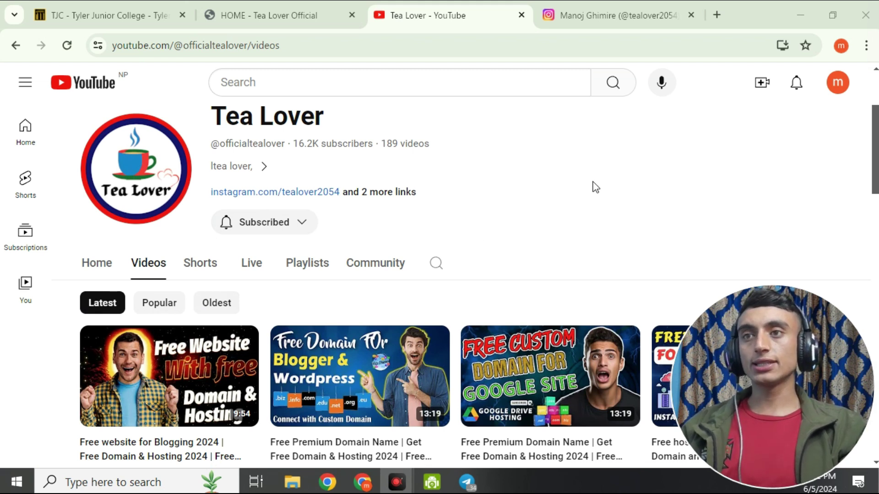
scroll(595, 186, "down", 2)
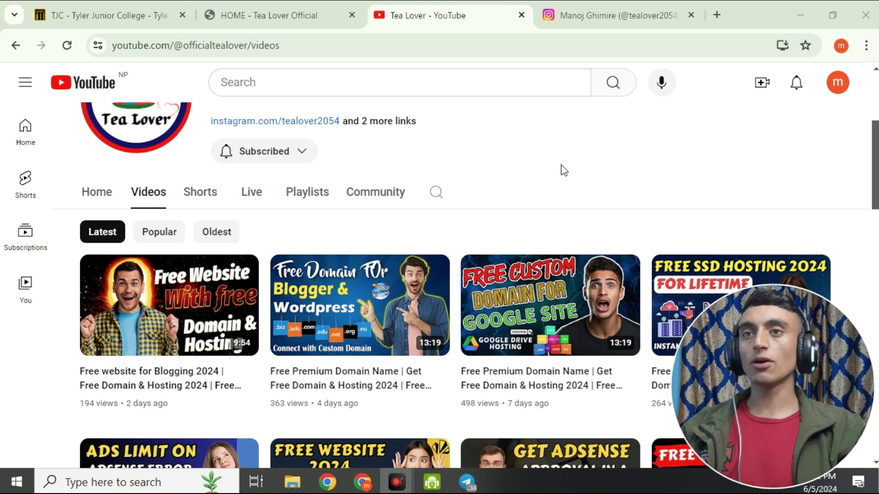
scroll(436, 204, "down", 10)
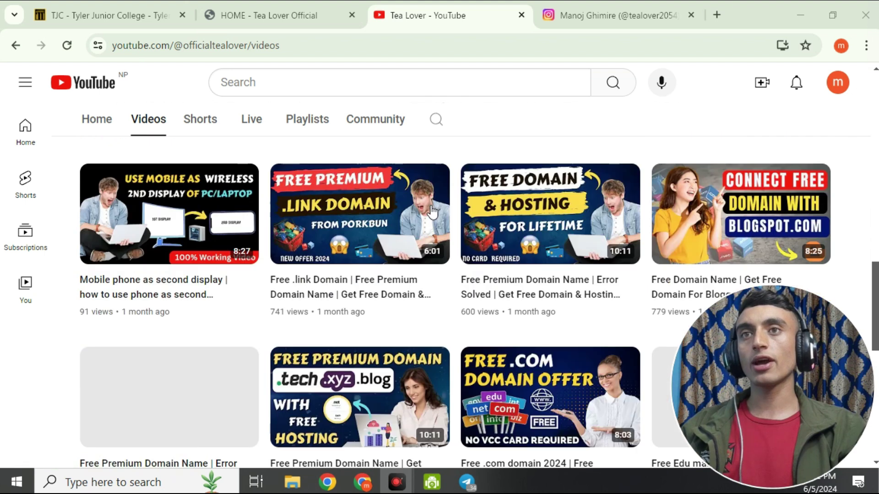
scroll(432, 212, "down", 6)
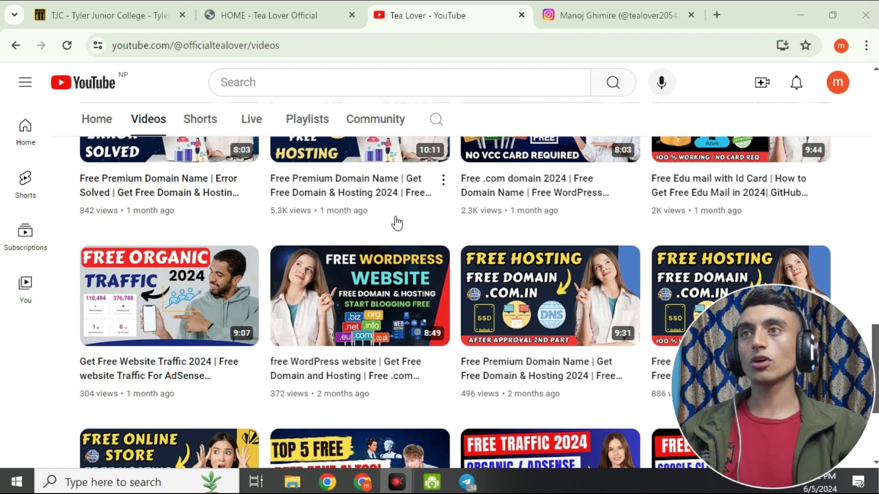
scroll(398, 225, "down", 3)
left_click(588, 16)
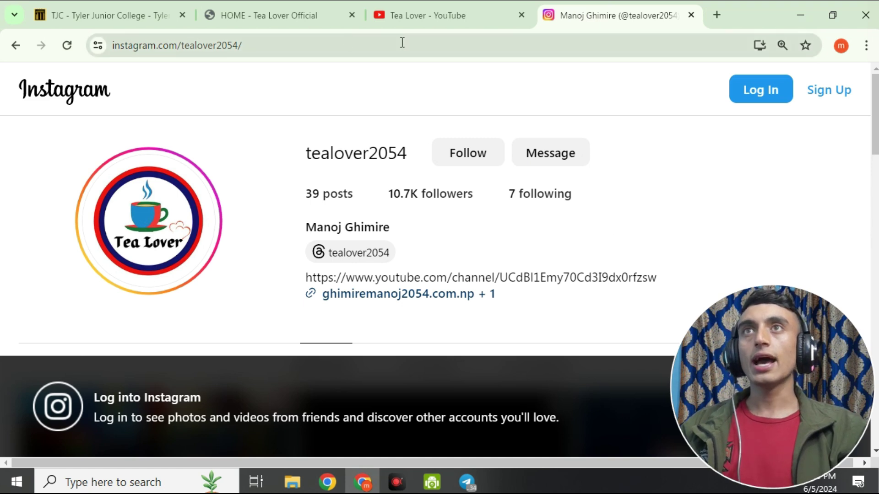
Switch to the 'HOME - Tea Lover Official' tab and scroll down to its blog posts.
left_click(270, 23)
scroll(434, 275, "down", 15)
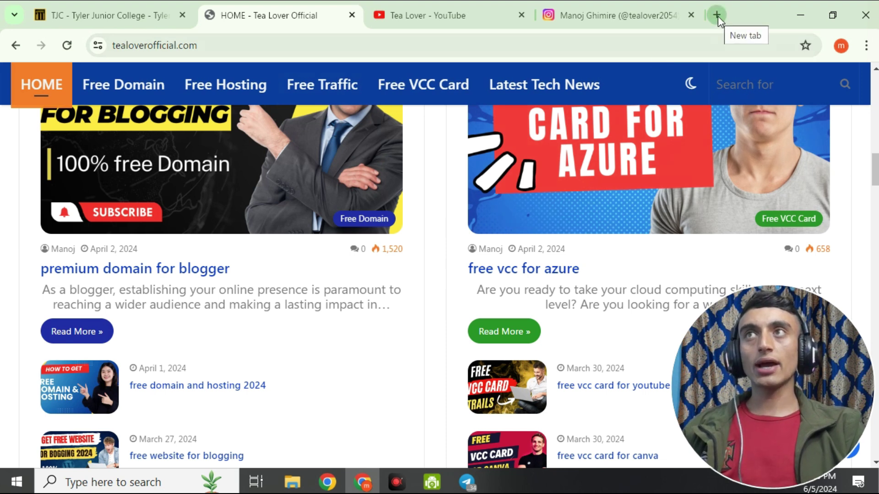
Search Google for 'TJC' in a new tab and open the Tyler Junior College result.
left_click(718, 16)
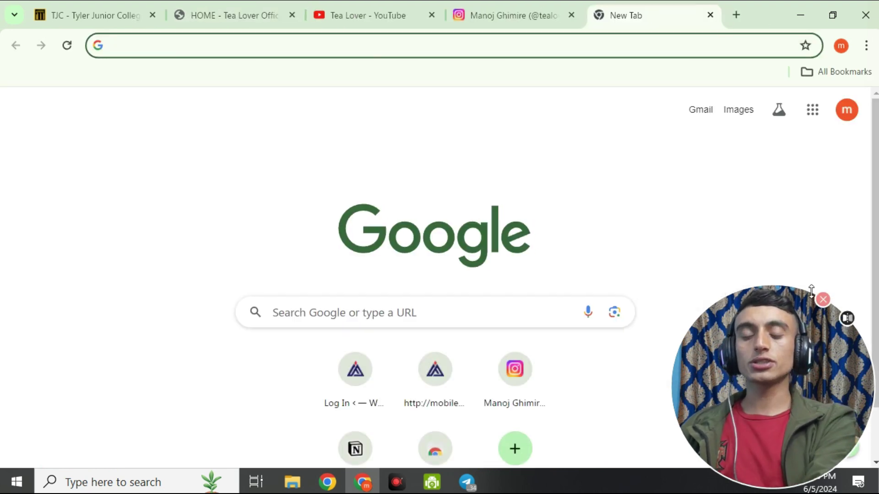
type("TJC")
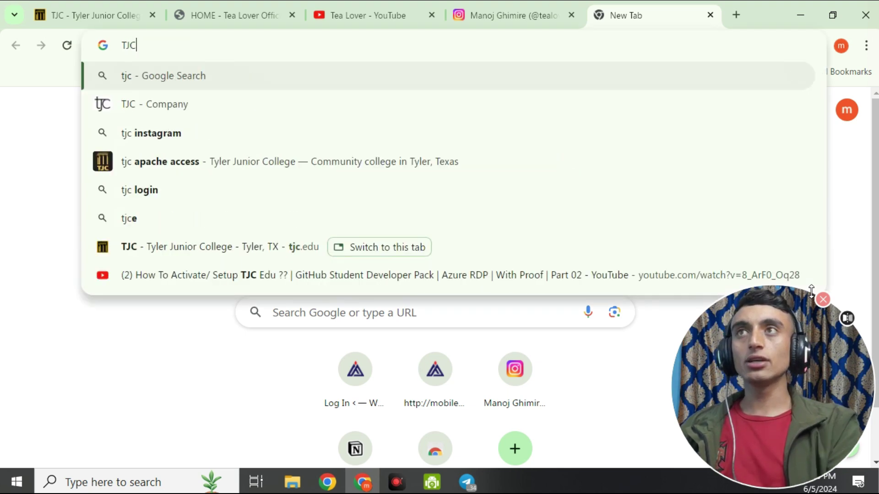
key("Return")
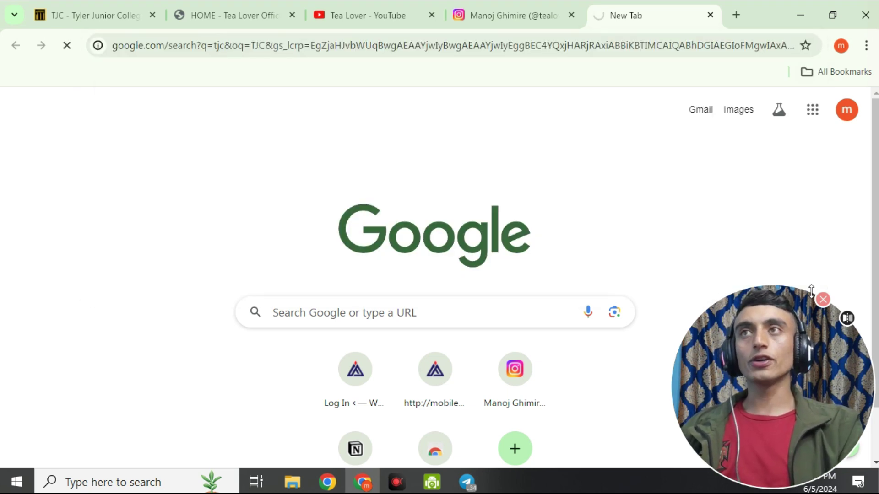
scroll(247, 320, "down", 3)
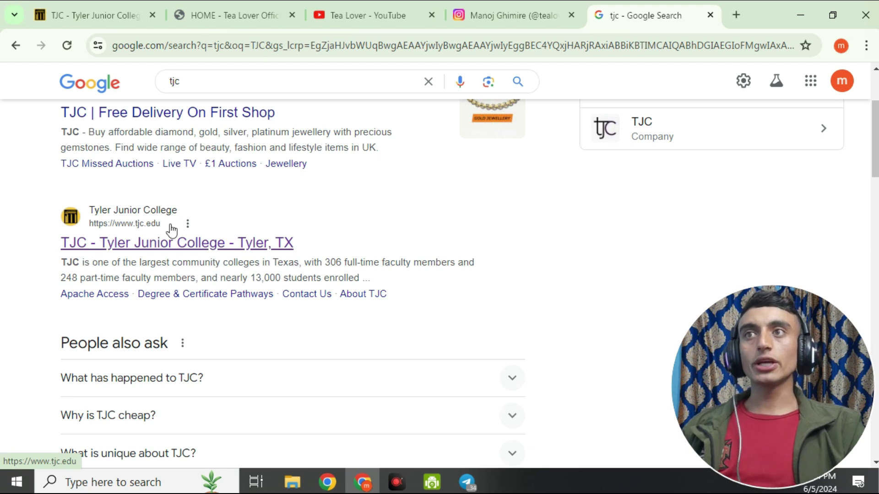
left_click(156, 242)
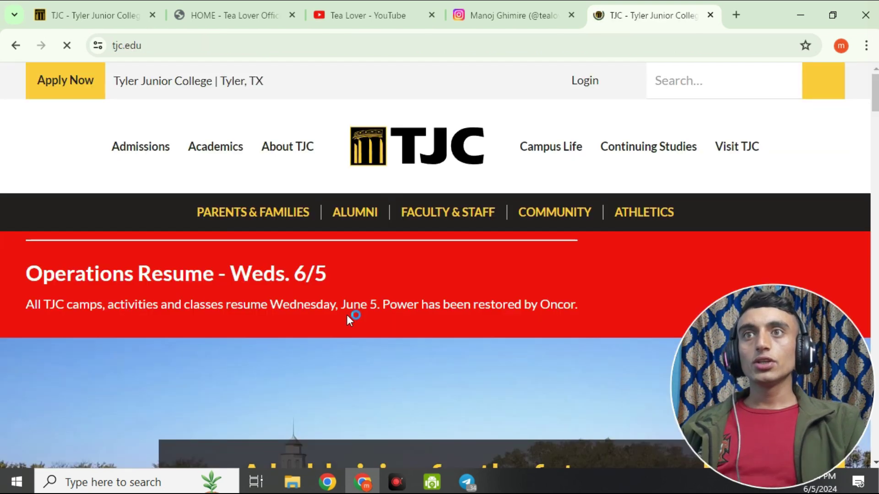
mouse_move(193, 152)
scroll(192, 152, "down", 5)
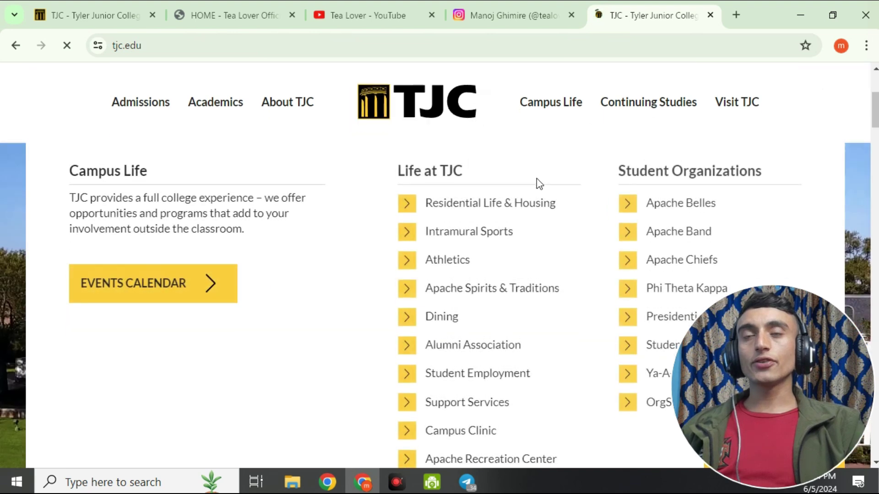
scroll(551, 224, "down", 10)
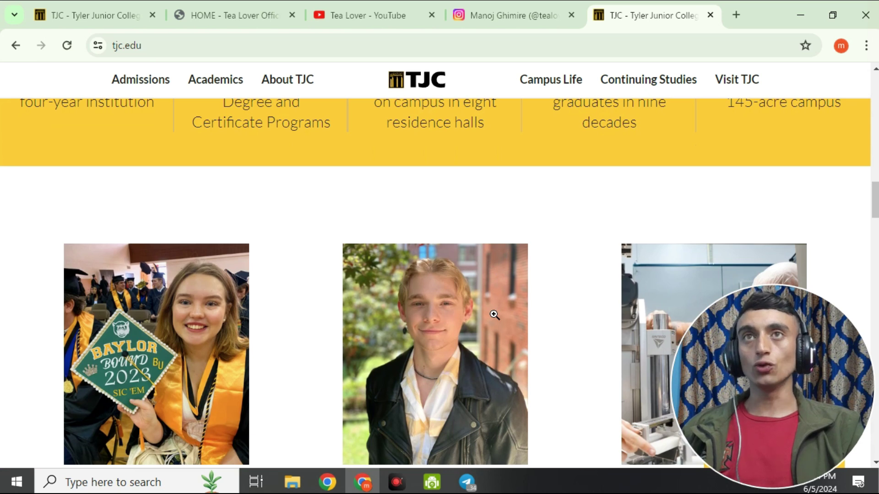
scroll(494, 315, "up", 3)
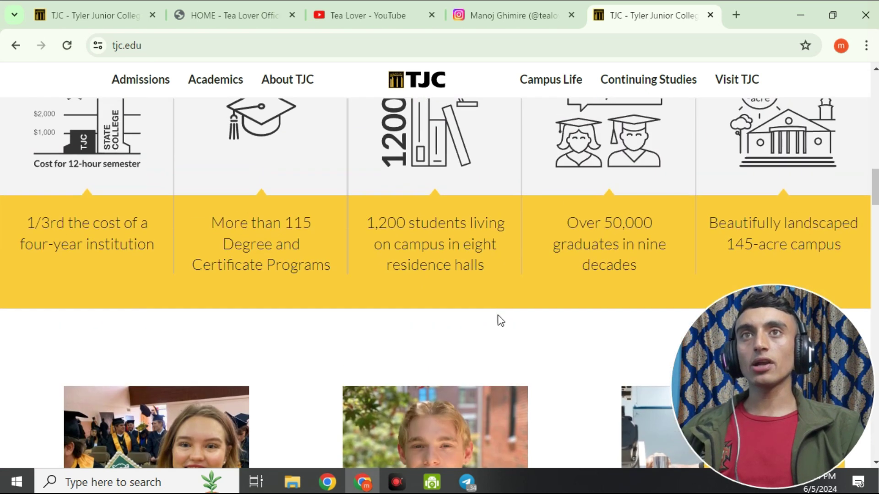
scroll(512, 330, "up", 3)
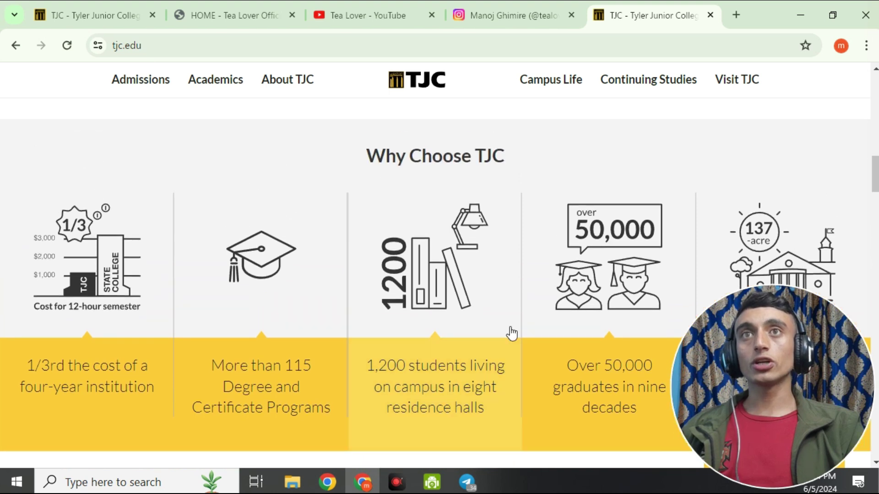
scroll(512, 334, "up", 3)
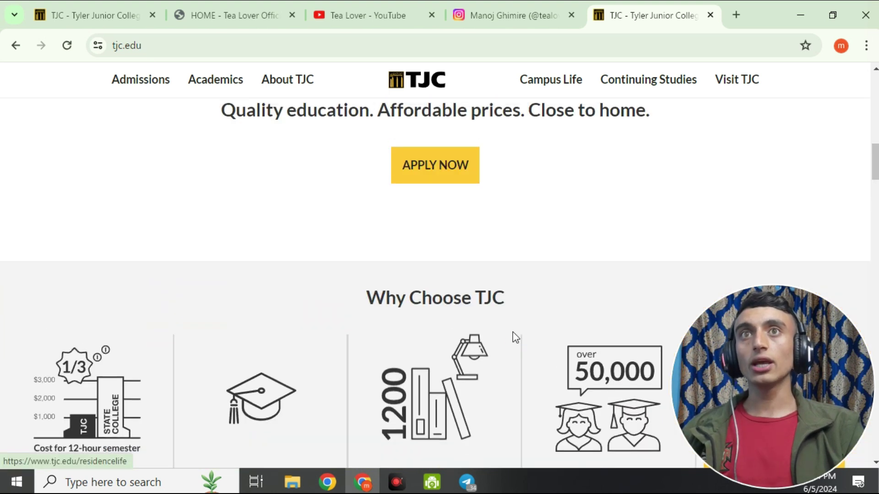
scroll(524, 323, "up", 7)
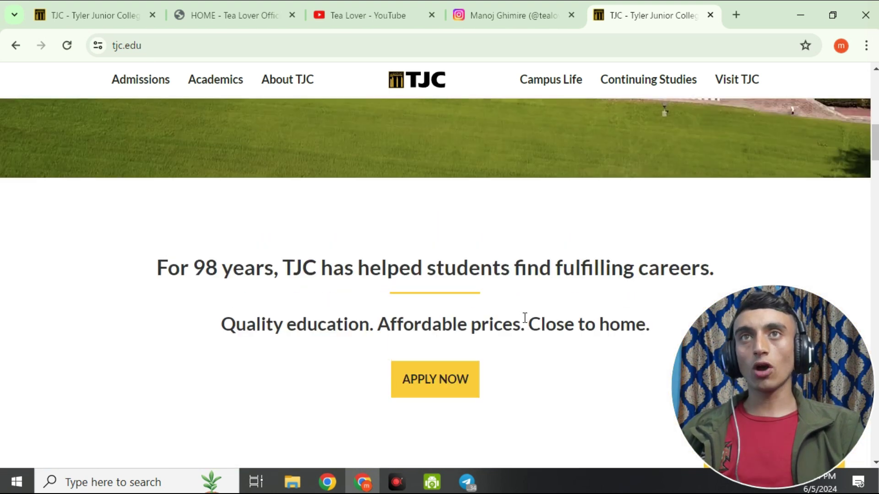
scroll(530, 323, "up", 4)
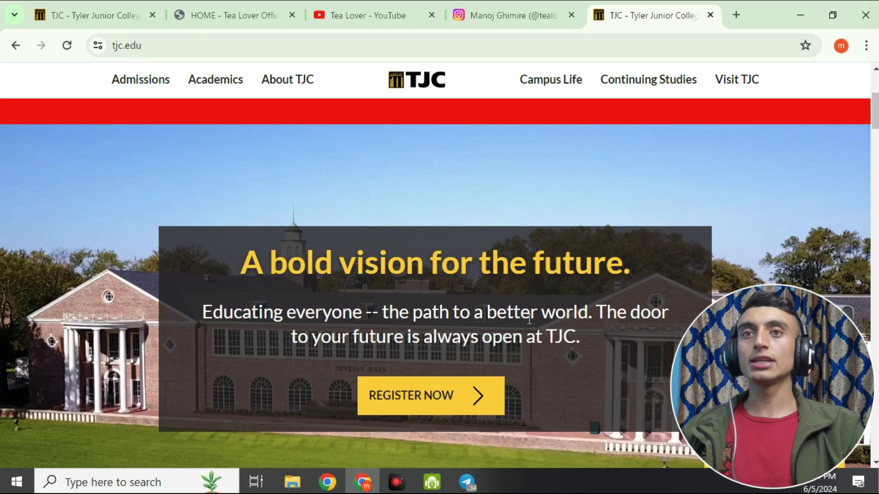
scroll(504, 151, "down", 7)
scroll(463, 167, "up", 1)
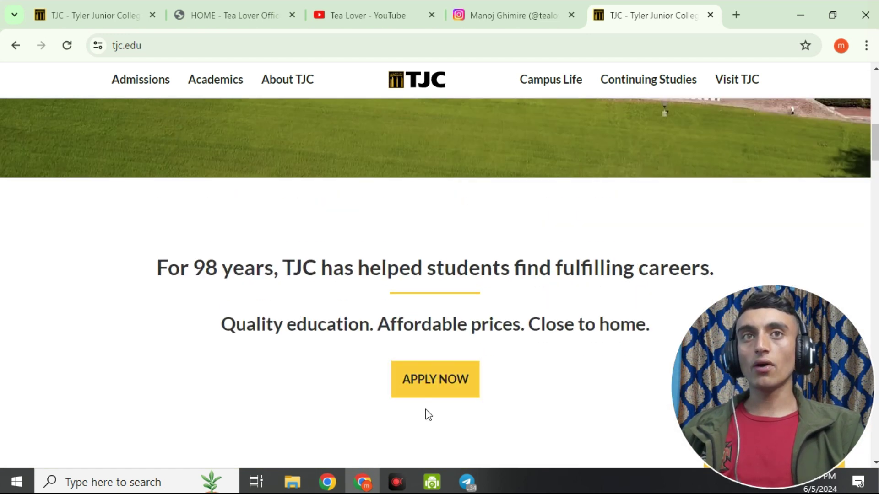
scroll(334, 324, "up", 10)
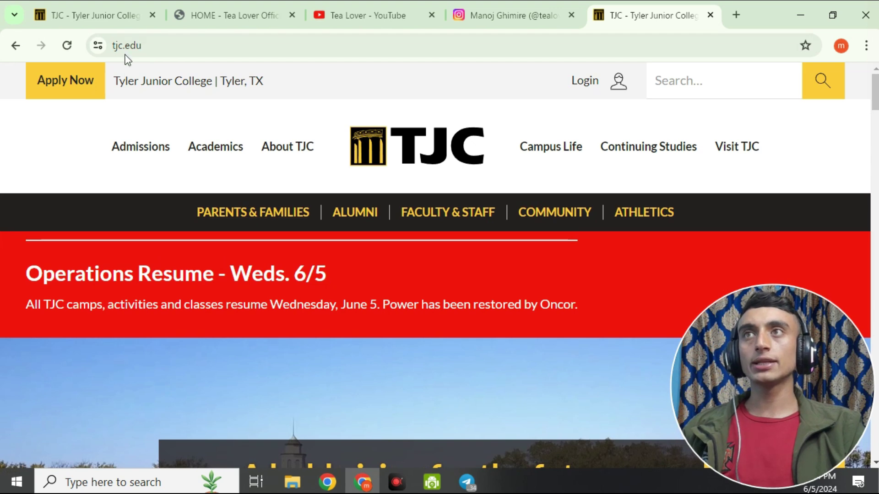
Start the TJC application with Apply Now and open first-time user account creation.
left_click(71, 89)
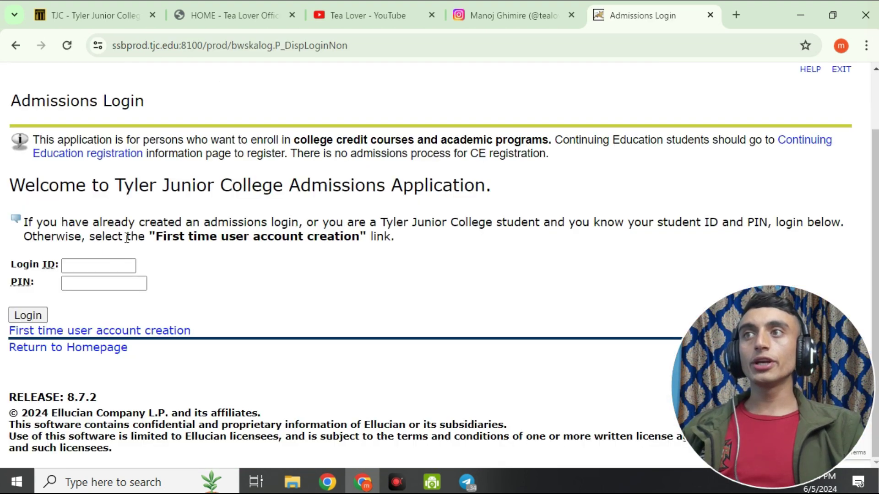
left_click_drag(12, 264, 35, 284)
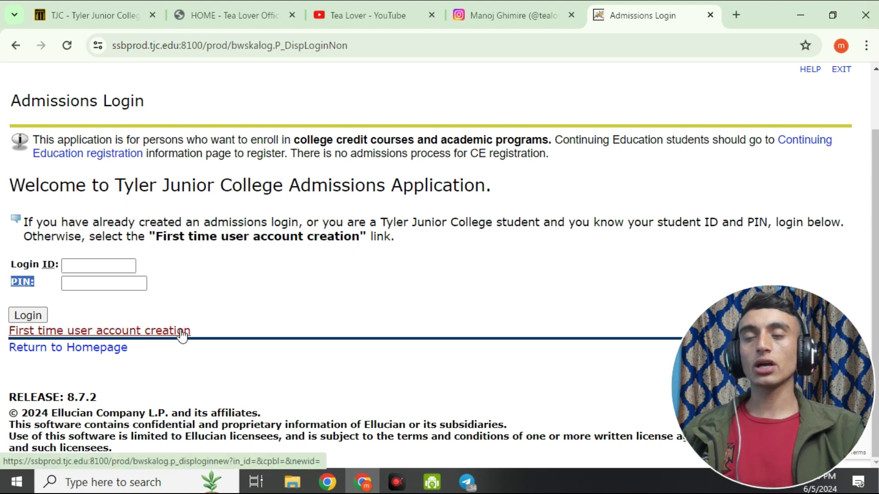
left_click(167, 332)
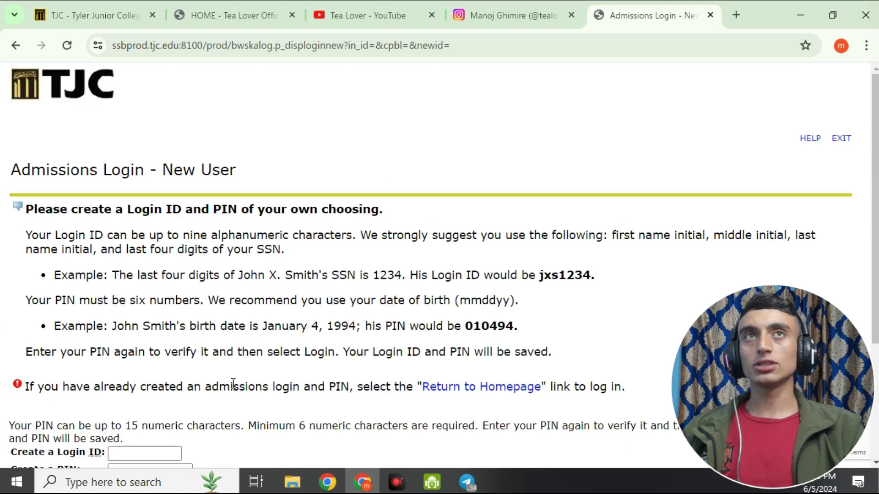
scroll(238, 274, "down", 4)
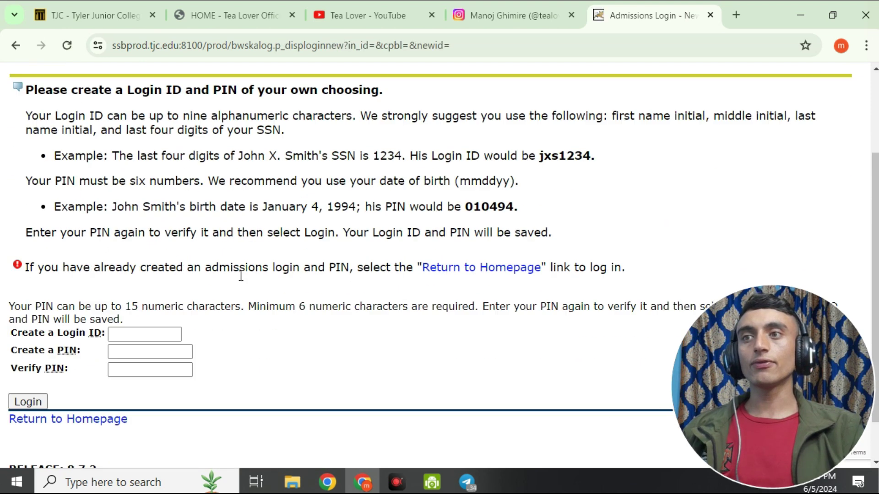
scroll(220, 282, "up", 1)
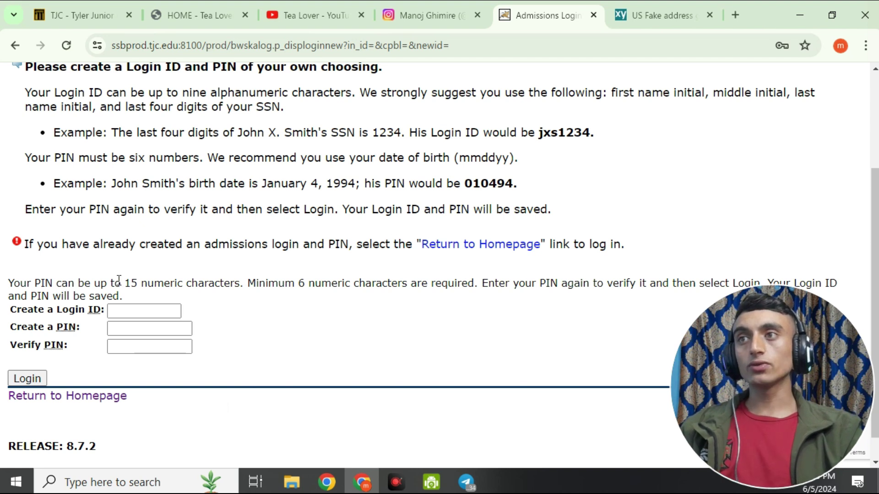
left_click(649, 13)
scroll(348, 257, "up", 8)
scroll(239, 248, "down", 8)
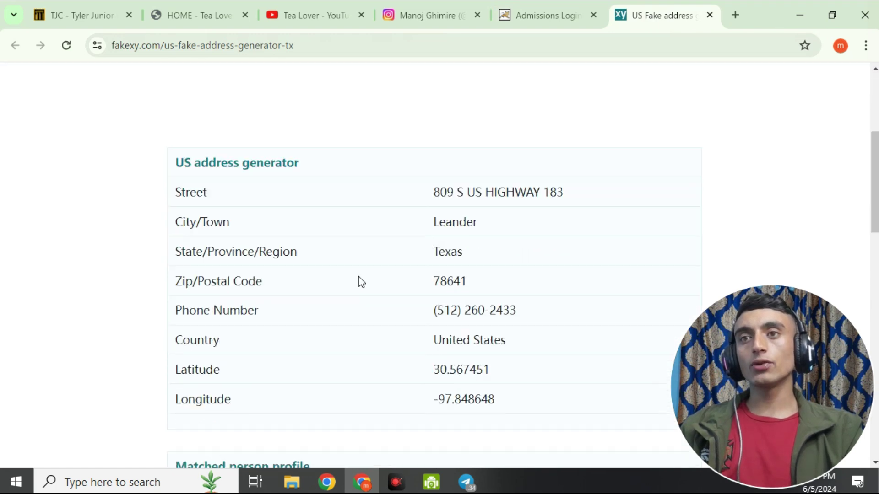
scroll(448, 357, "up", 3)
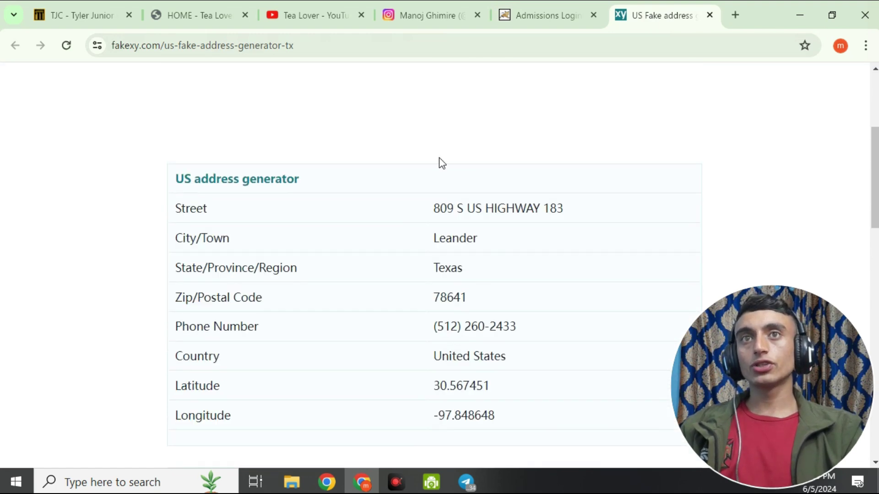
scroll(446, 176, "down", 6)
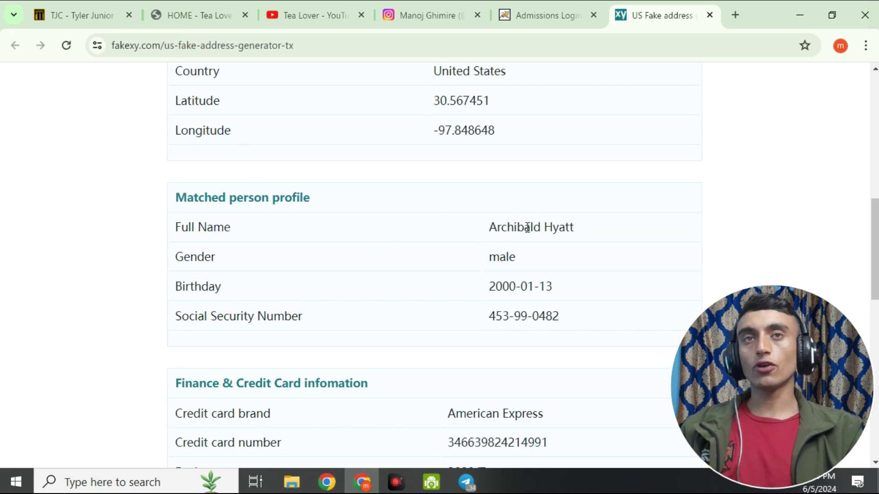
left_click(522, 19)
left_click(158, 309)
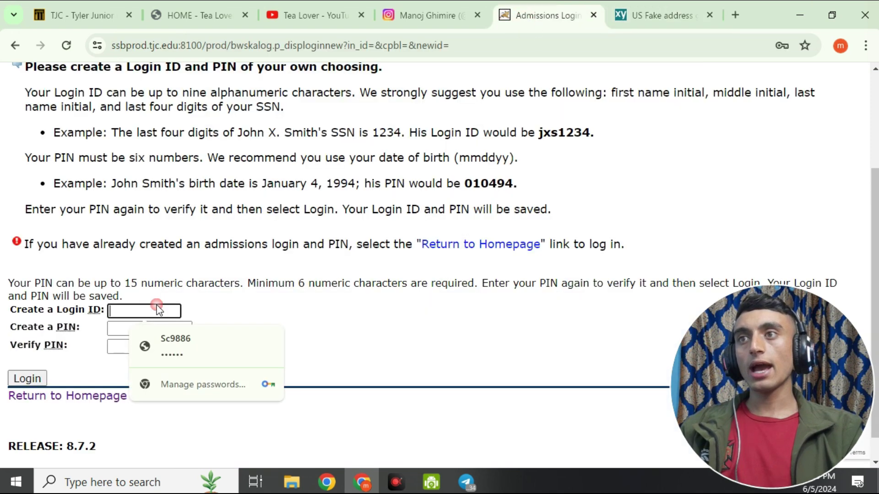
Build the Login ID from initials 'Ah' plus the last four SSN digits copied from Fakexy.
type("Ah")
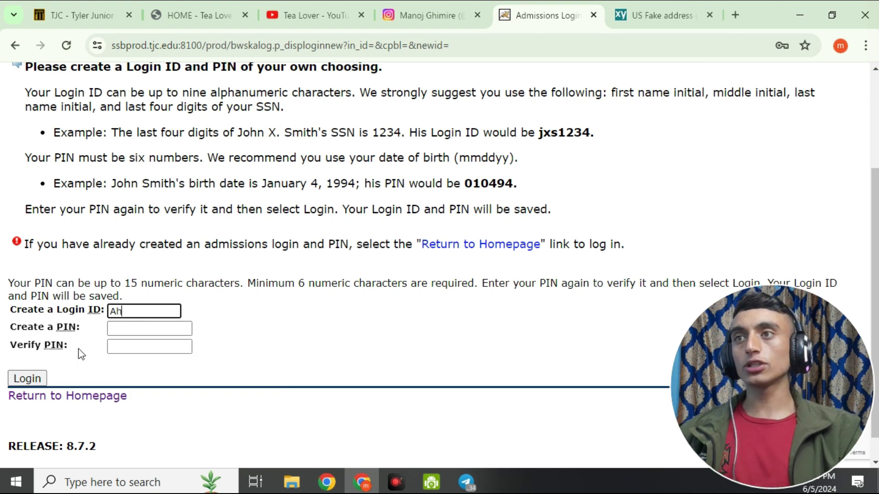
left_click(650, 19)
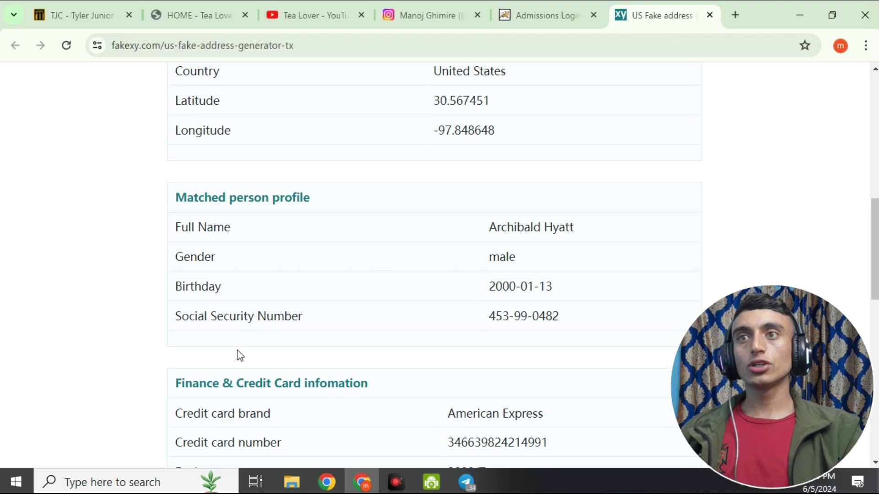
left_click_drag(536, 320, 556, 319)
right_click(554, 319)
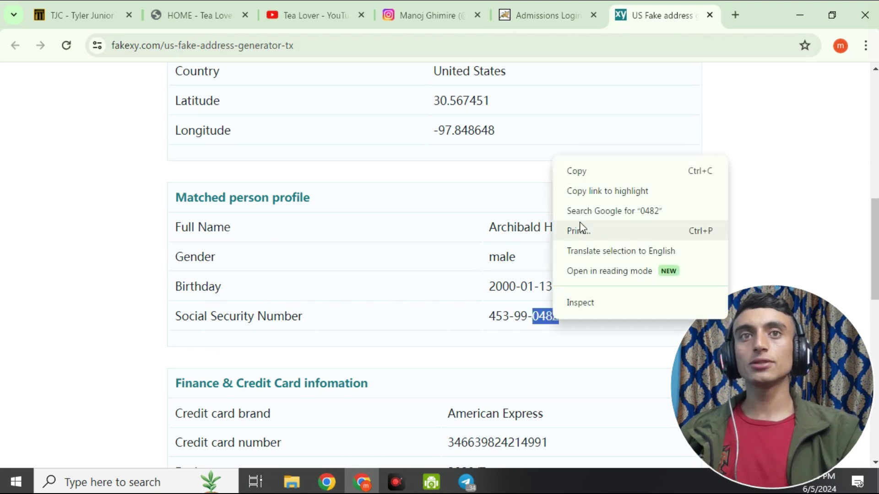
left_click(592, 171)
left_click(552, 13)
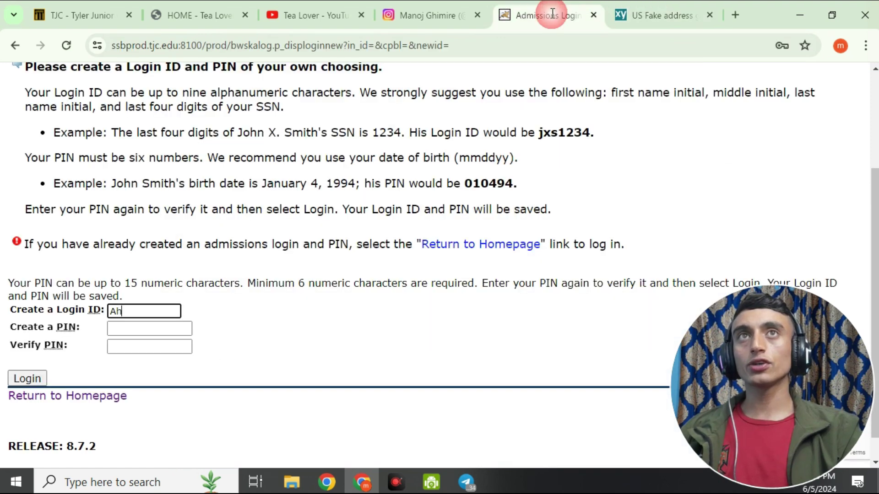
right_click(139, 313)
left_click(174, 175)
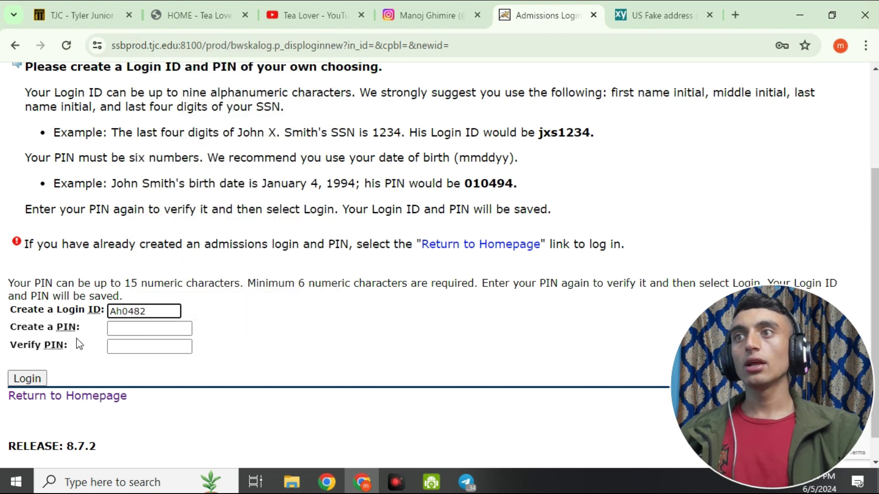
Enter the new PIN in the PIN field.
left_click(146, 326)
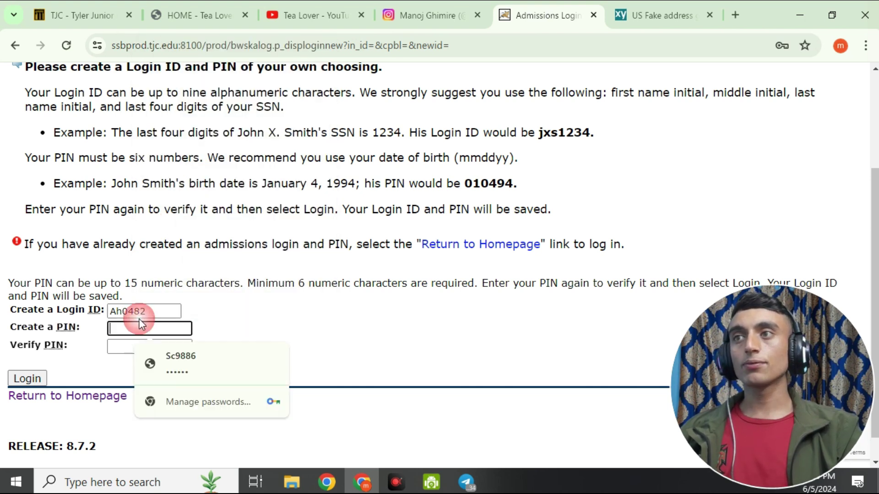
type("123")
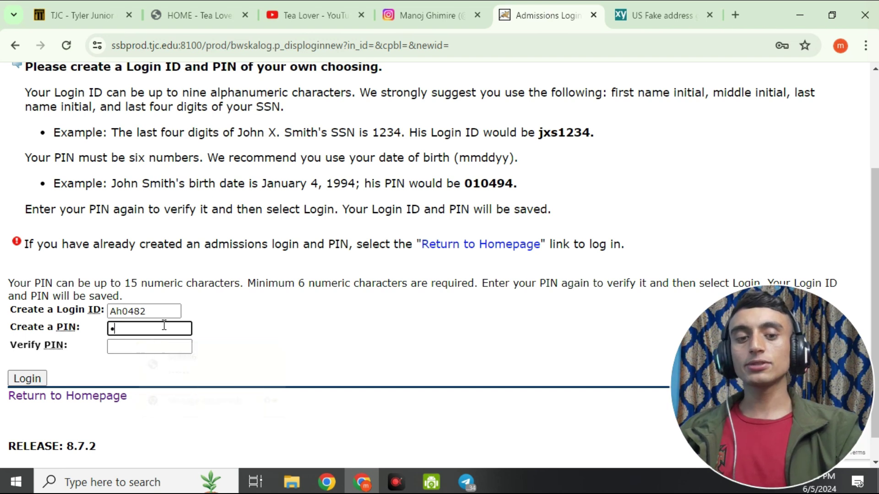
type("456")
left_click(144, 480)
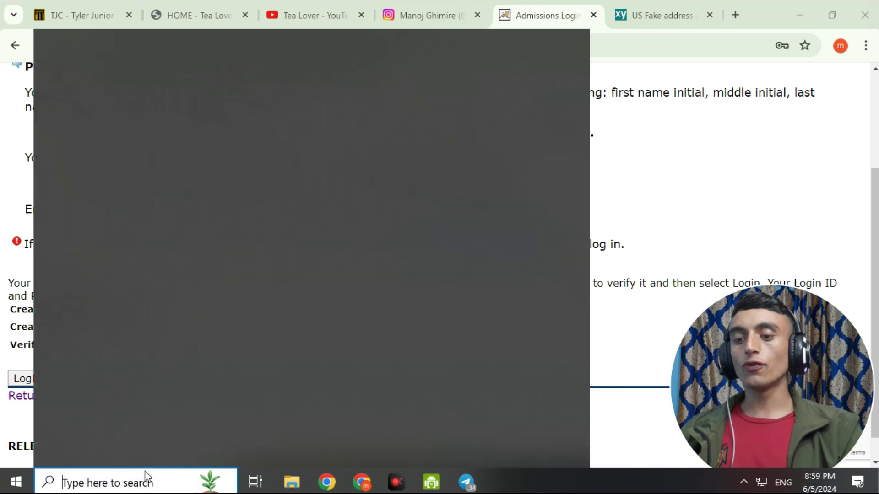
Launch Notepad from Windows search and move its window up and right.
type("note")
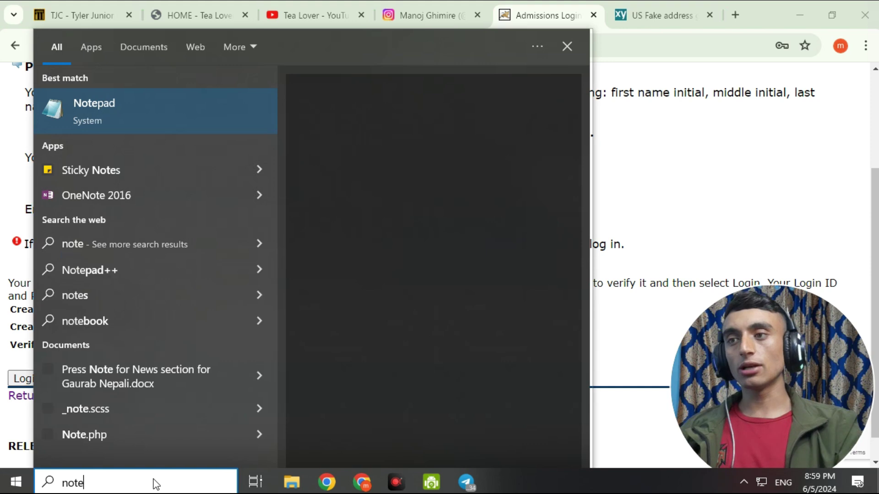
left_click(131, 112)
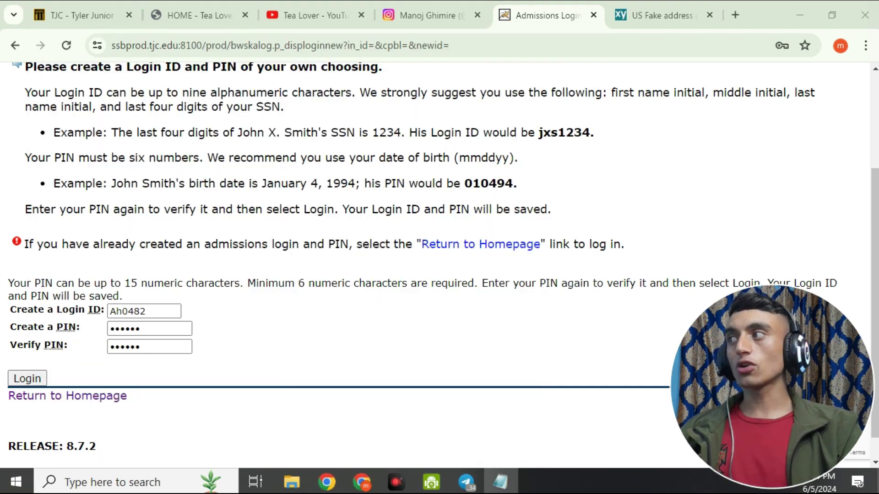
left_click_drag(369, 161, 463, 96)
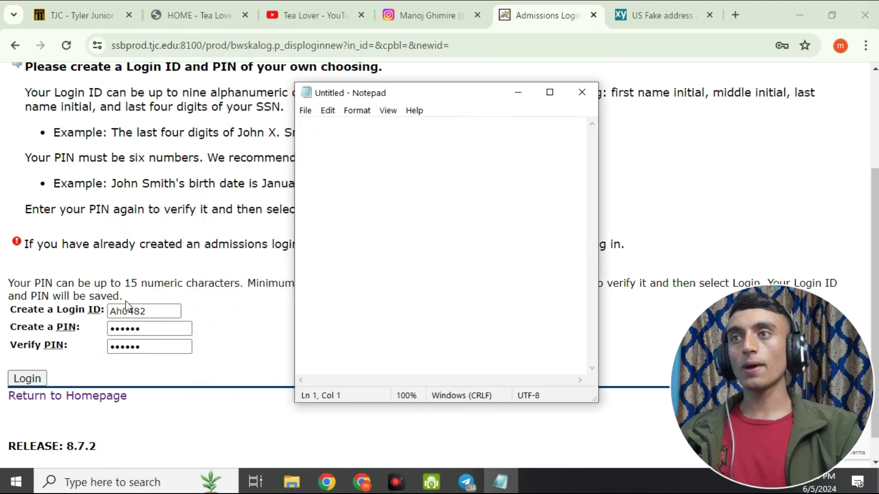
Copy the Login ID into Notepad and save the note as record.txt.
left_click_drag(164, 312, 95, 298)
right_click(129, 315)
left_click(158, 139)
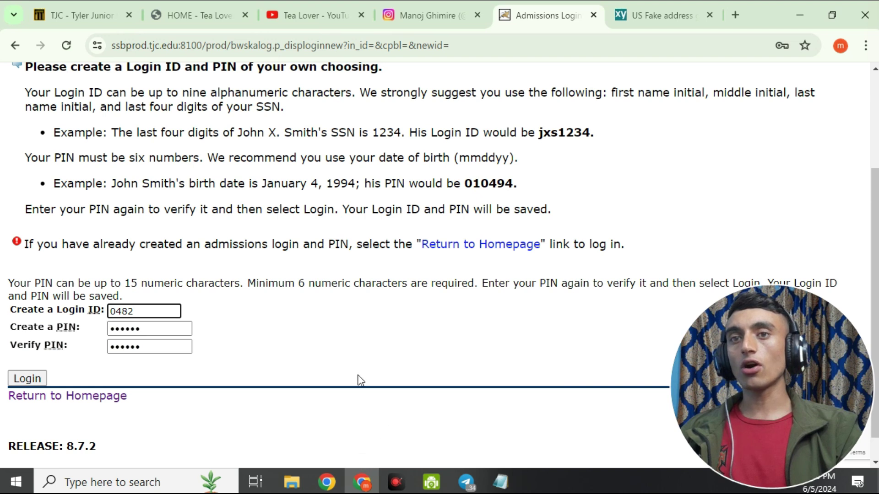
key("alt+Tab")
right_click(303, 114)
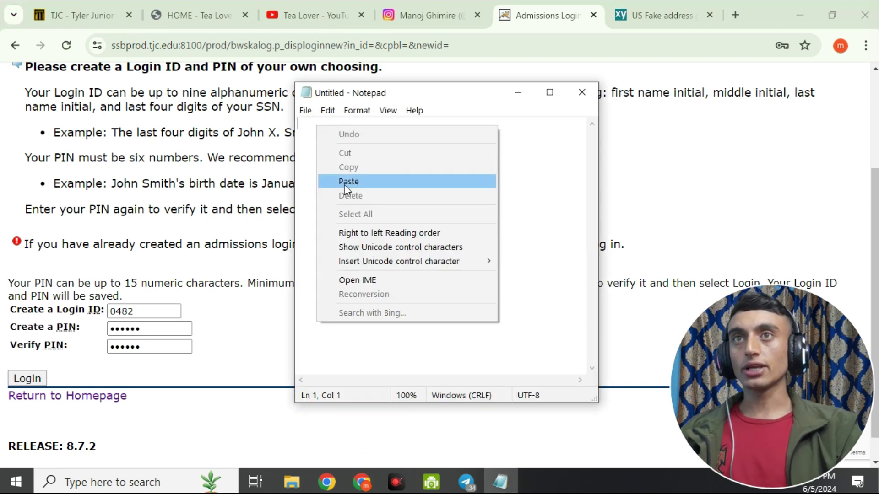
left_click(345, 180)
key("Return")
key("ctrl+s")
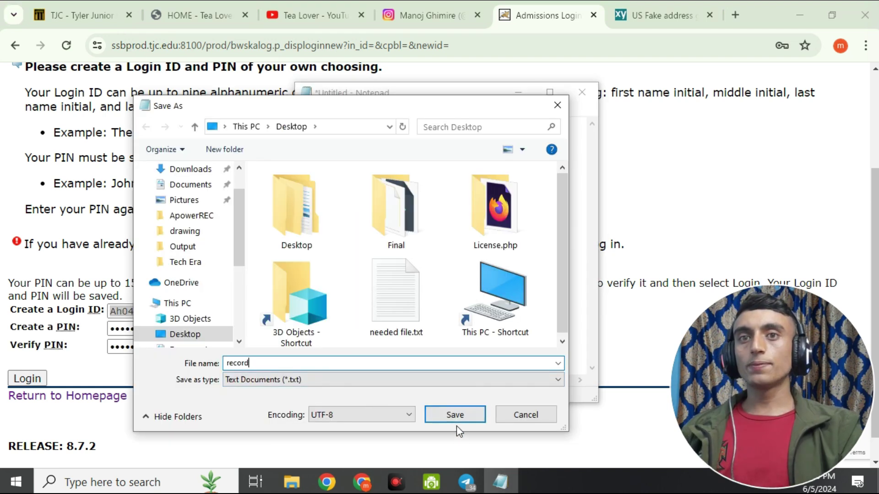
left_click(460, 414)
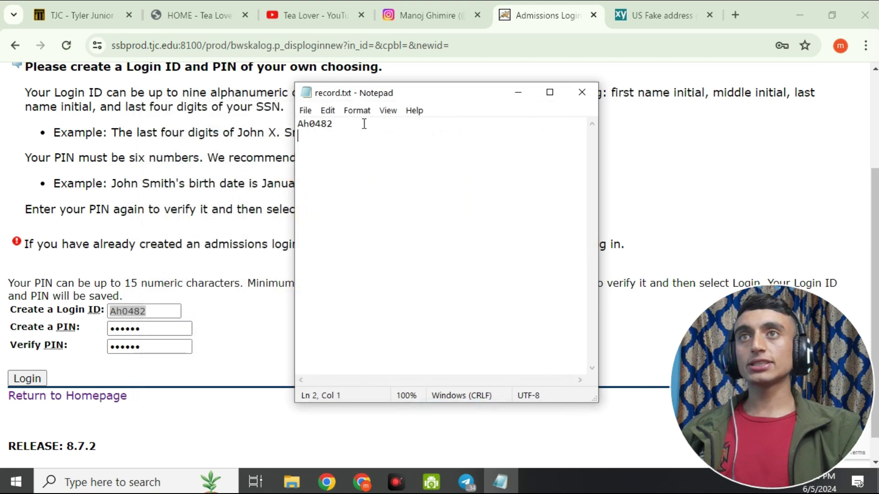
Save the Fakexy profile page to Downloads, then submit the new login credentials.
left_click(642, 21)
left_click(372, 160)
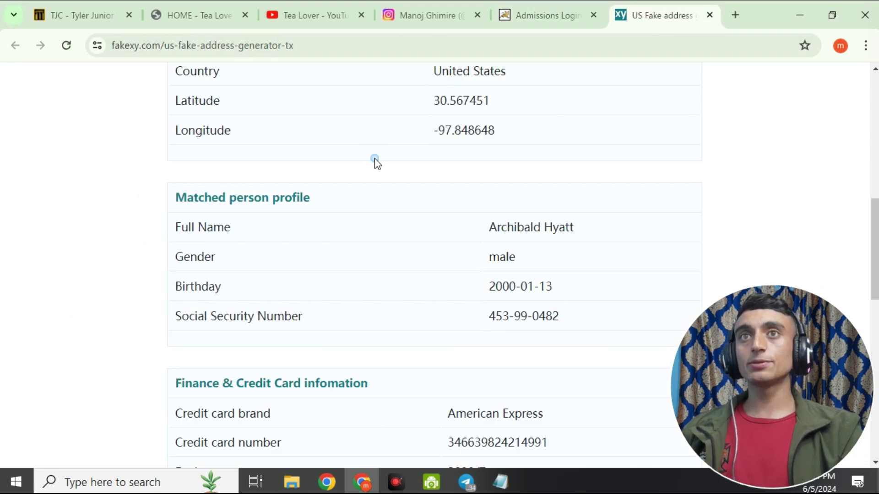
right_click(374, 161)
left_click(429, 247)
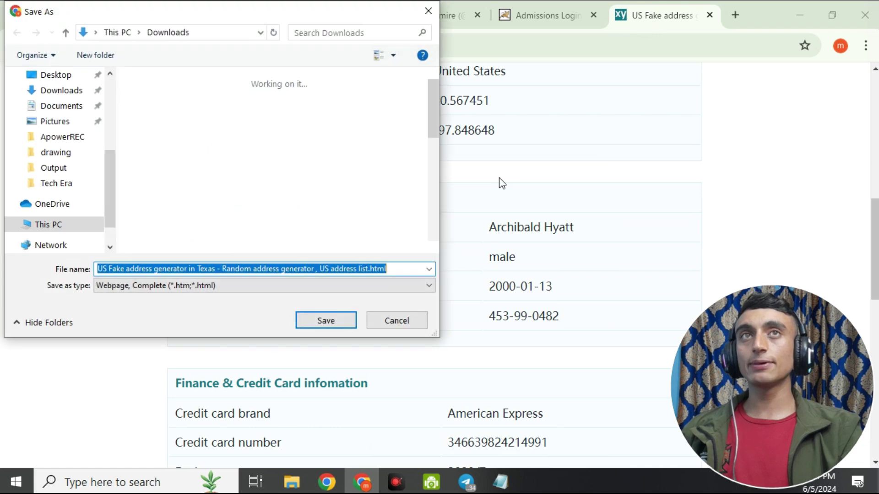
left_click(326, 319)
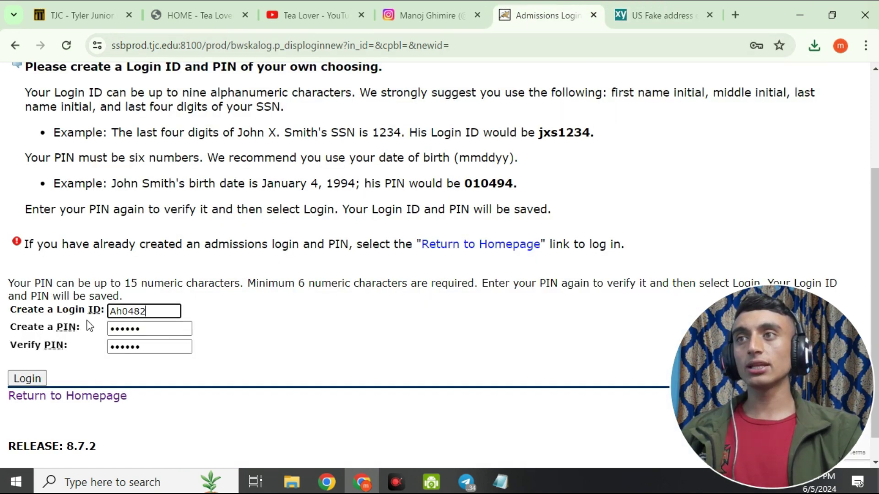
left_click(27, 379)
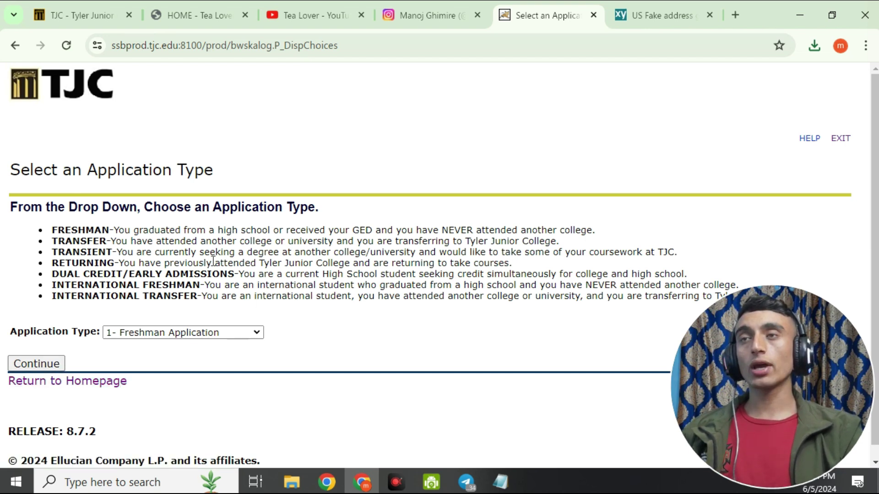
Choose '1- Freshman Application' as the application type and continue.
scroll(232, 197, "down", 1)
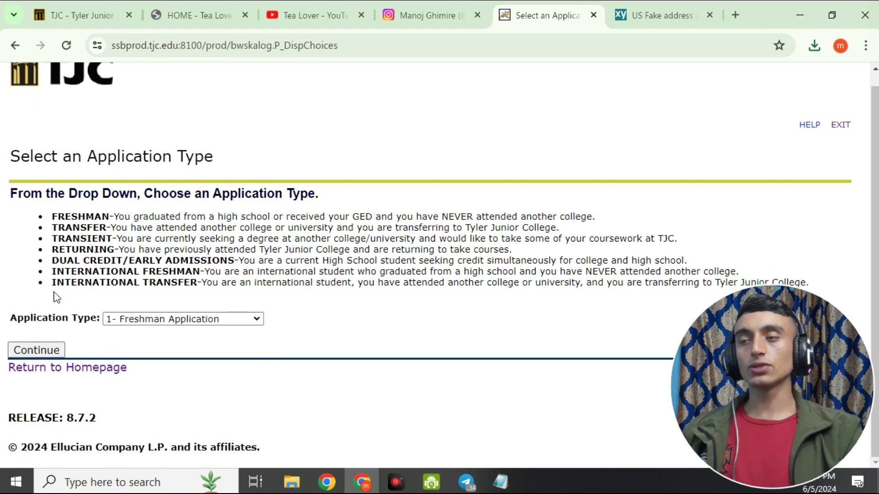
left_click(135, 318)
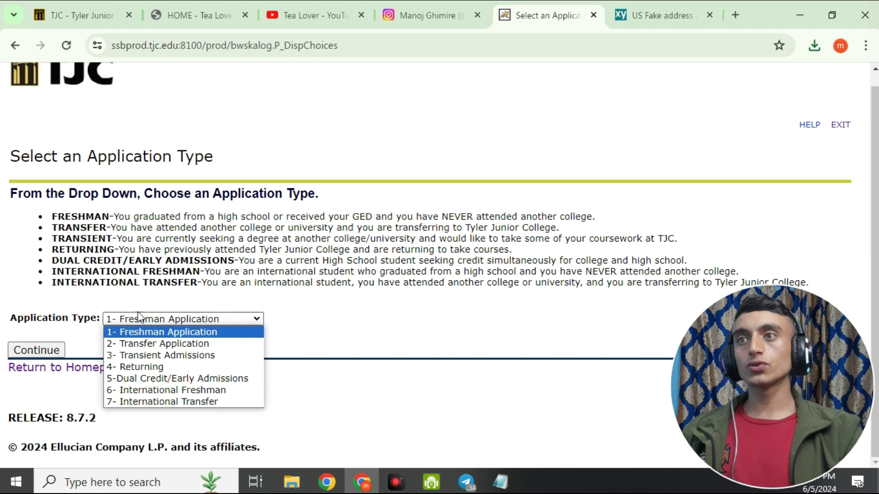
left_click(142, 339)
left_click(43, 347)
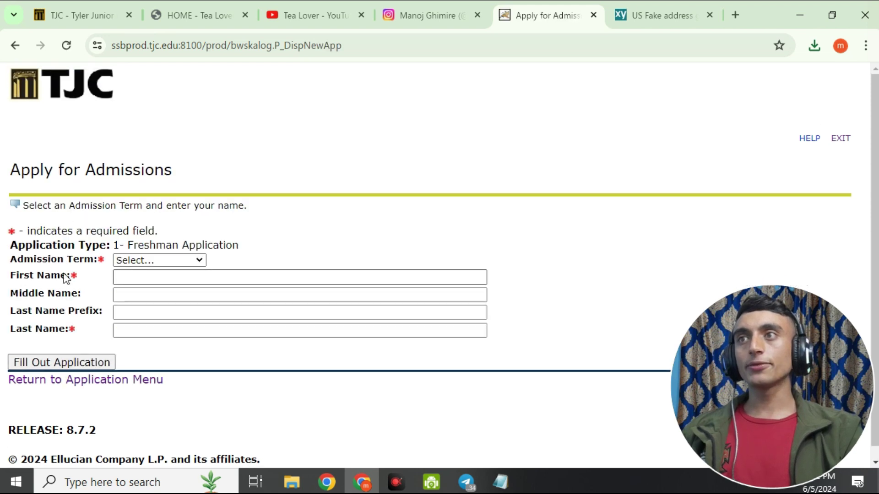
Set admission term Summer II 2024, enter the Fakexy profile's first and last name, and start the application.
left_click(170, 261)
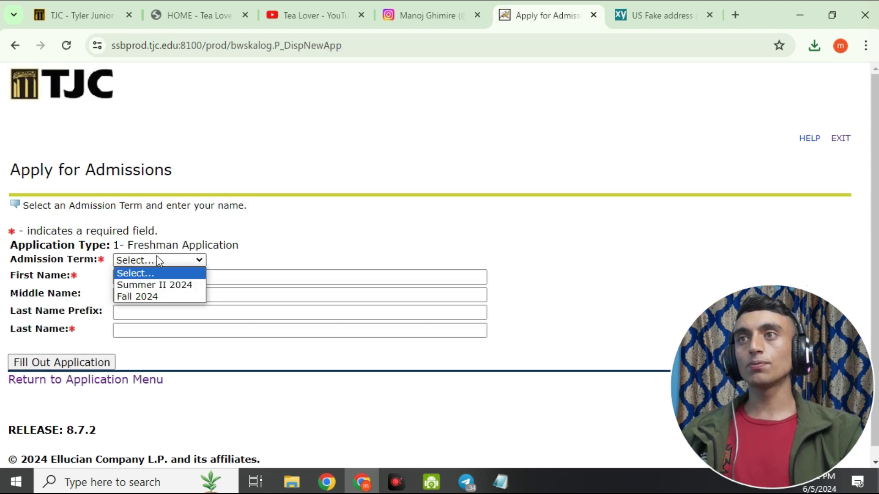
left_click(169, 285)
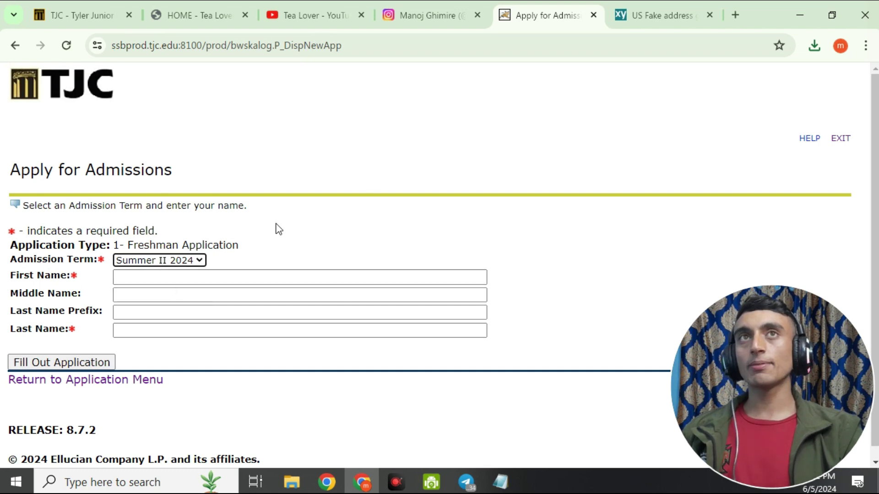
left_click(634, 11)
left_click_drag(488, 227, 593, 226)
right_click(562, 227)
left_click(572, 241)
left_click(548, 11)
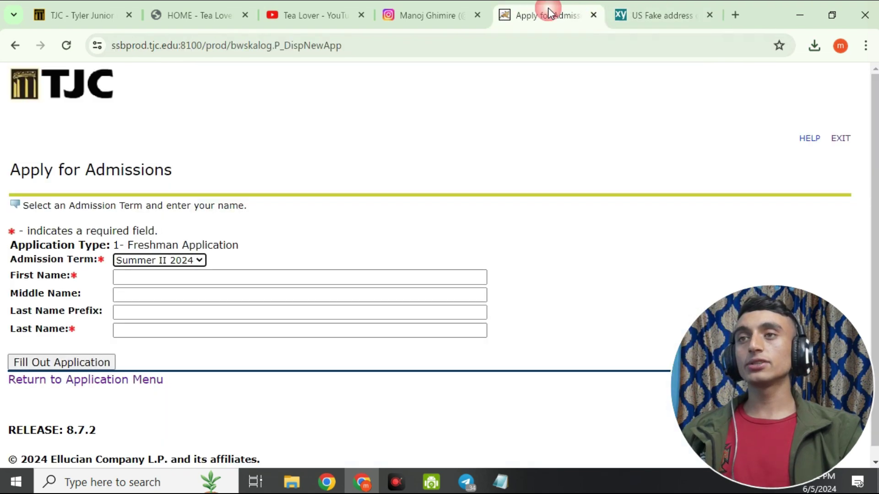
left_click(193, 277)
left_click(275, 244)
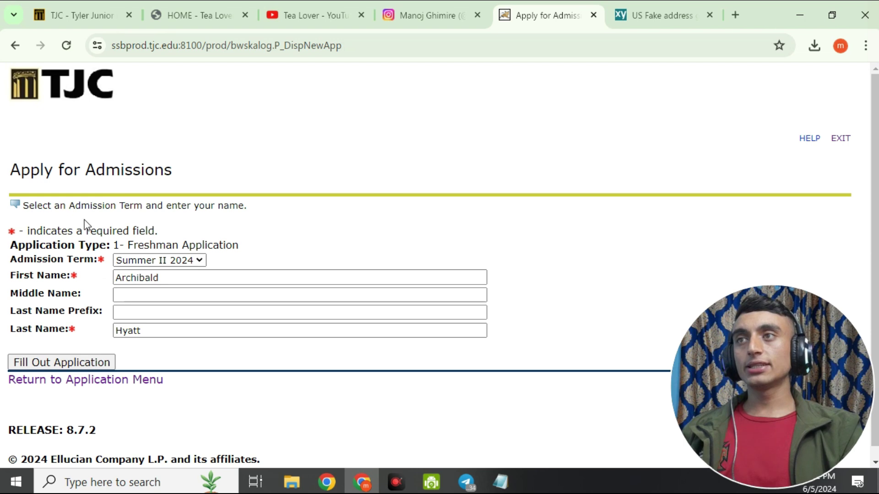
left_click(90, 361)
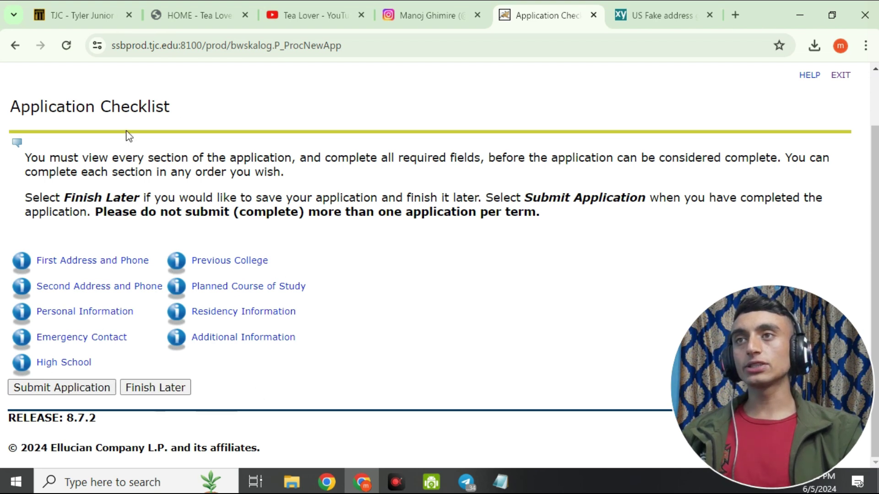
Fill the permanent address with Fakexy's Leander, Texas 78641 details and 9 years residence, then continue.
left_click(125, 260)
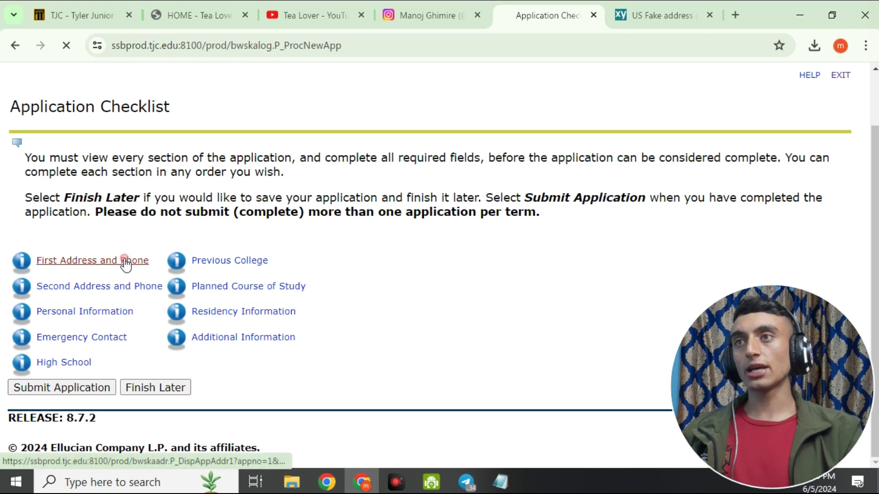
scroll(178, 240, "down", 3)
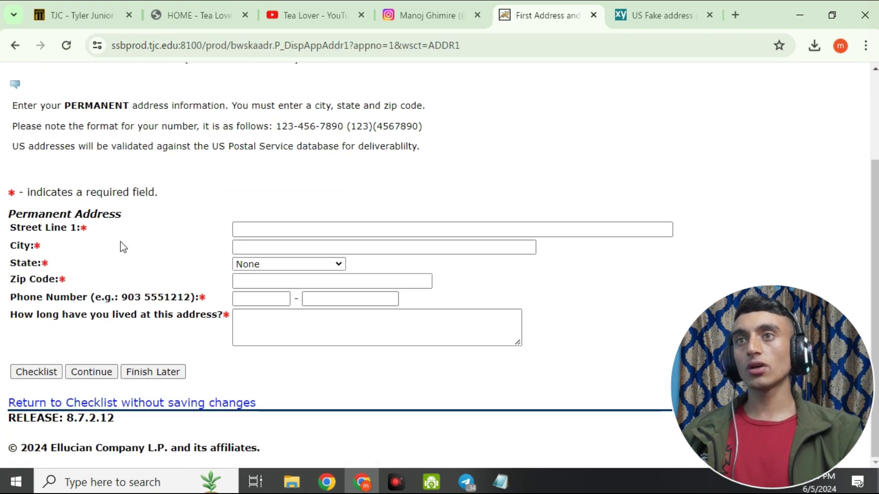
key("ctrl+Tab")
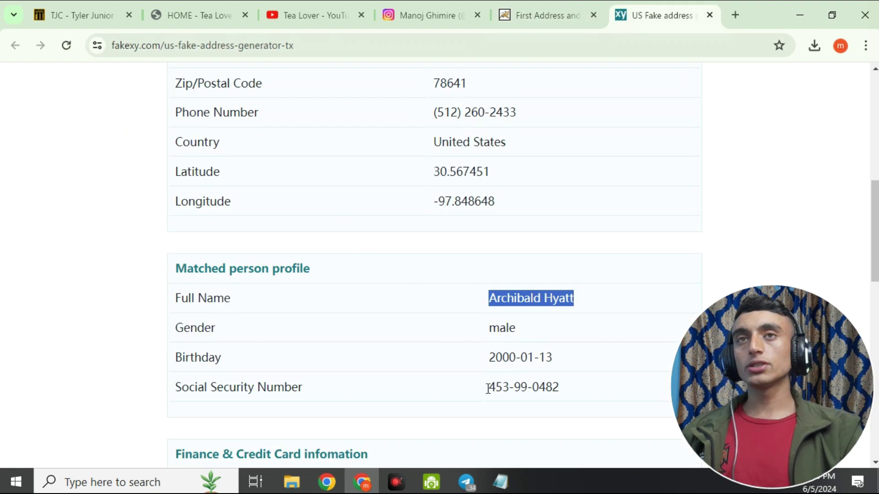
scroll(477, 322, "up", 5)
left_click_drag(429, 290, 567, 280)
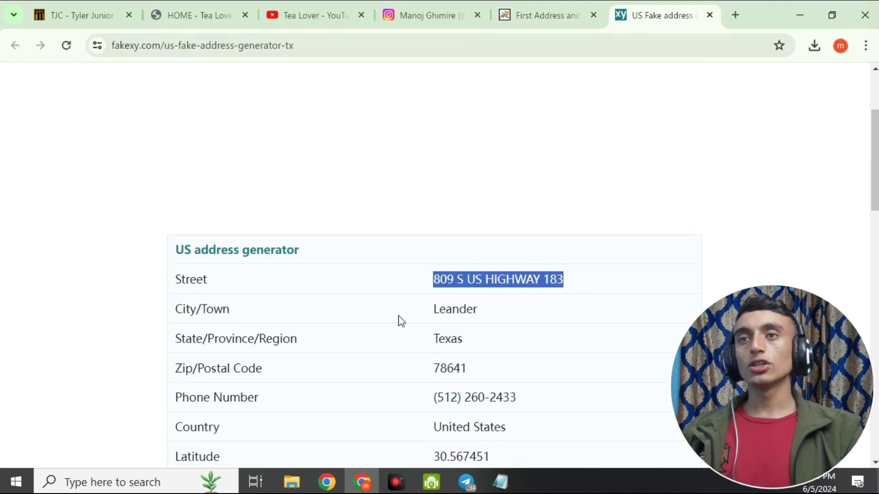
key("ctrl+shift+Tab")
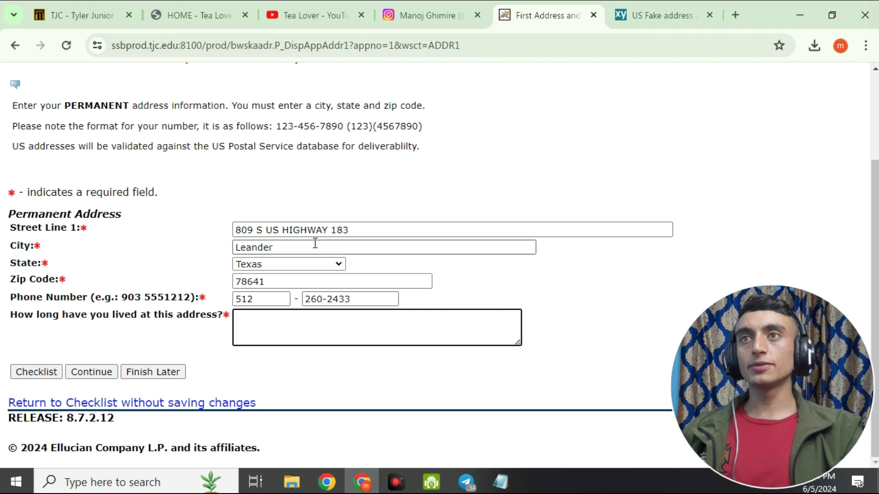
left_click(634, 14)
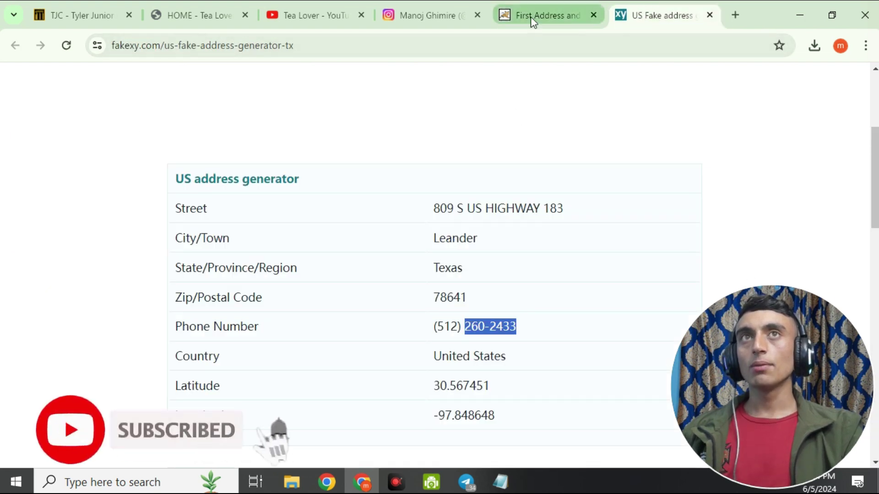
left_click(534, 15)
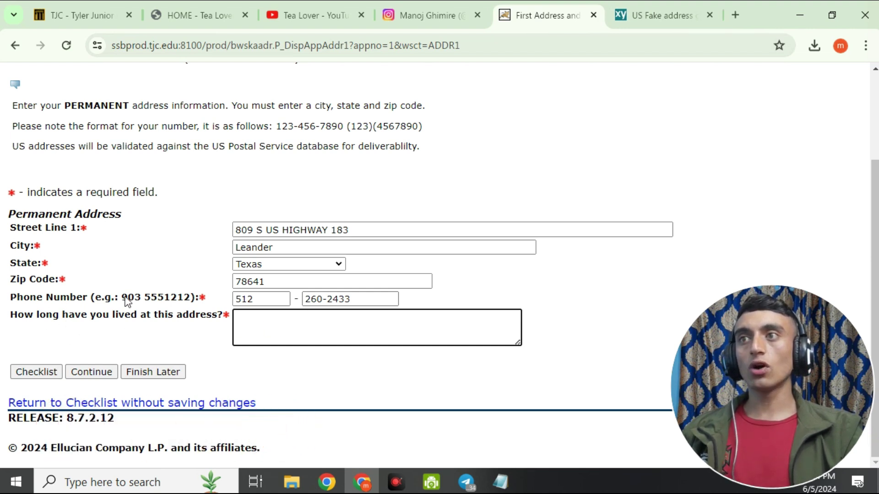
type("9 years")
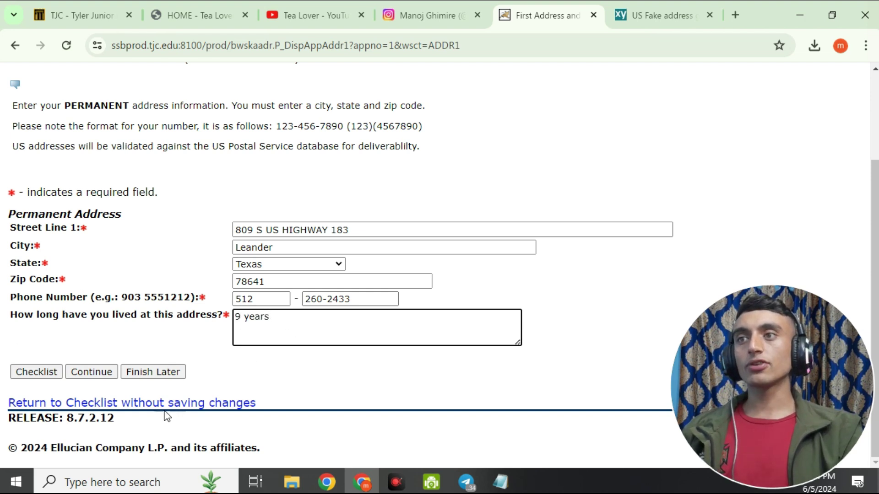
left_click(90, 372)
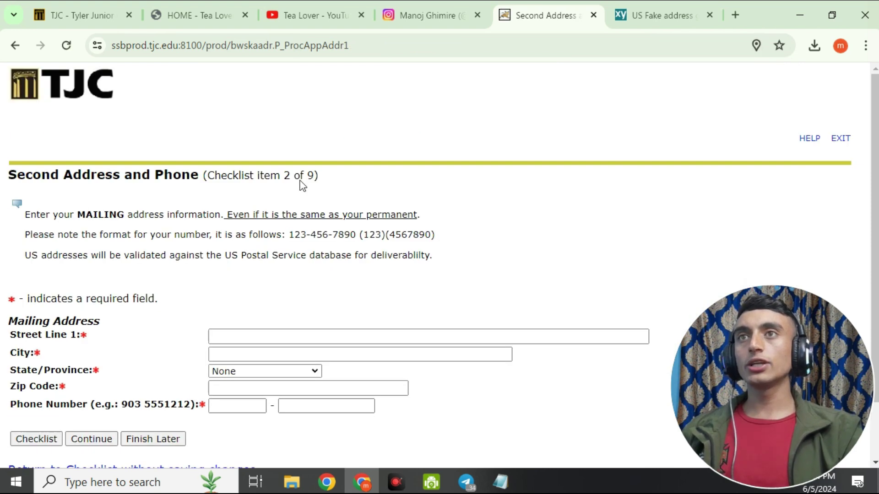
Autofill the mailing address with the saved Leander, Texas 78641 address and phone, then continue.
scroll(139, 231, "down", 2)
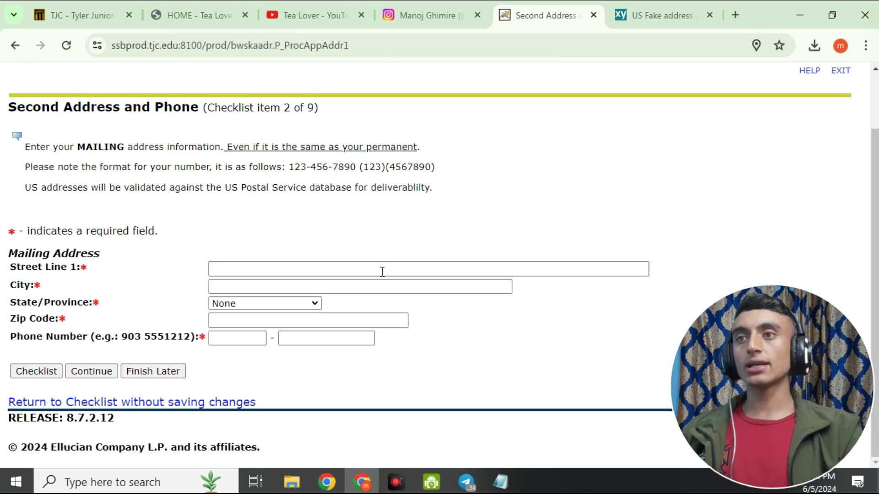
left_click(326, 339)
left_click(270, 381)
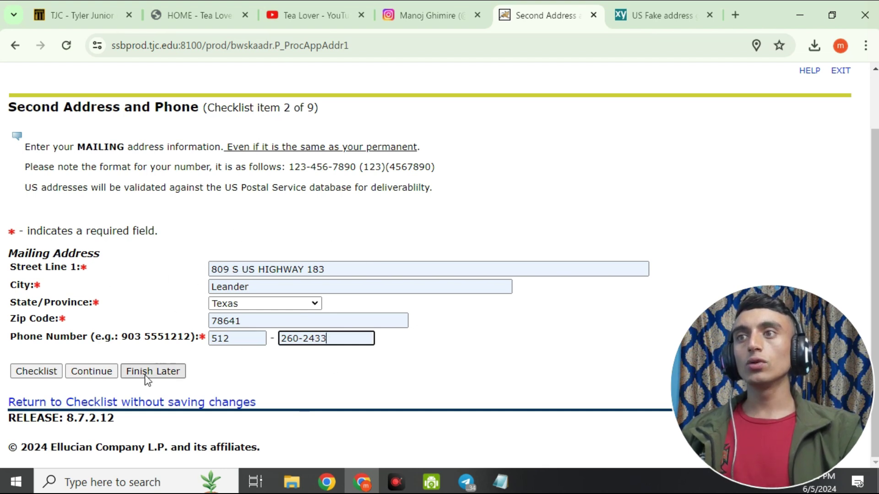
left_click(110, 372)
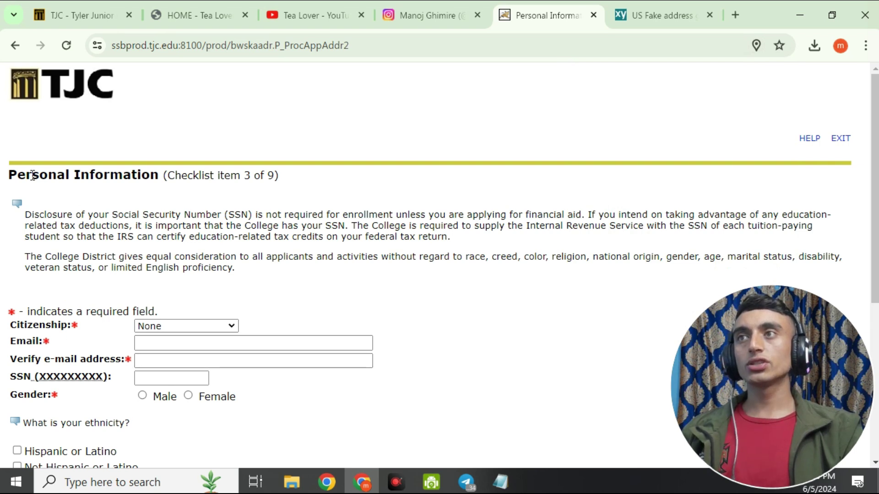
Set Citizenship to U.S. Citizen and paste the applicant's e-mail into Verify E-mail.
left_click(158, 329)
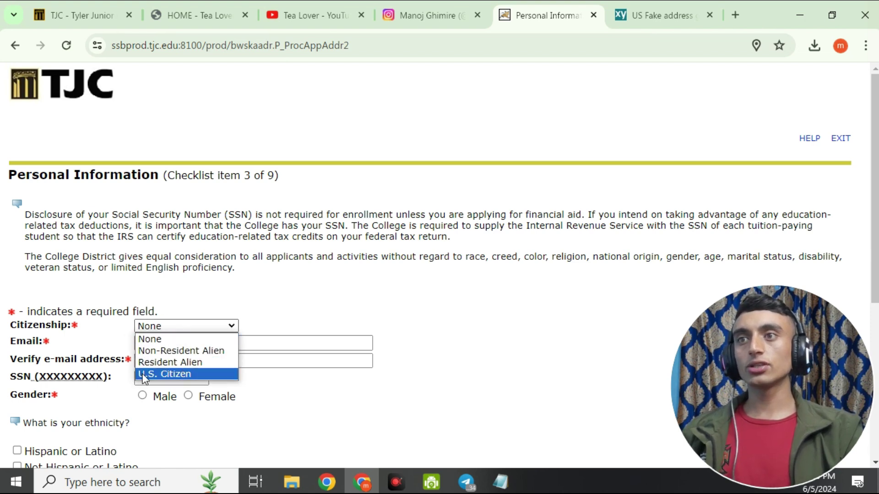
left_click(184, 373)
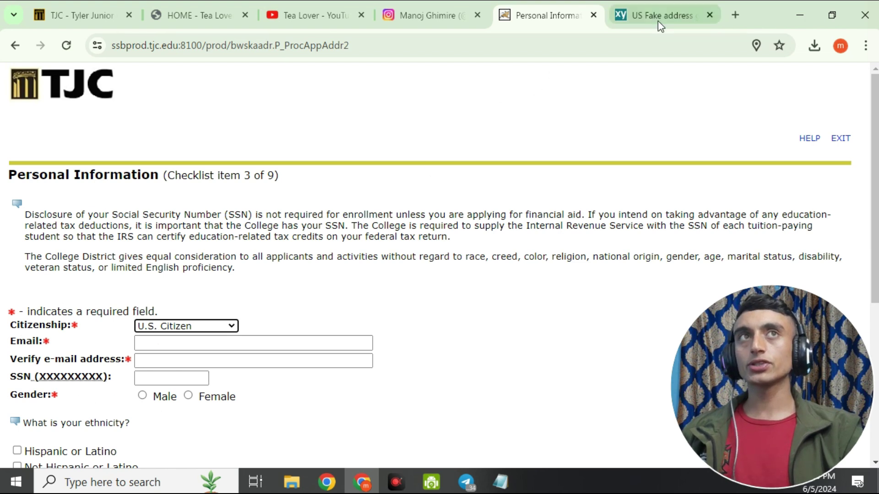
left_click(735, 15)
left_click(822, 69)
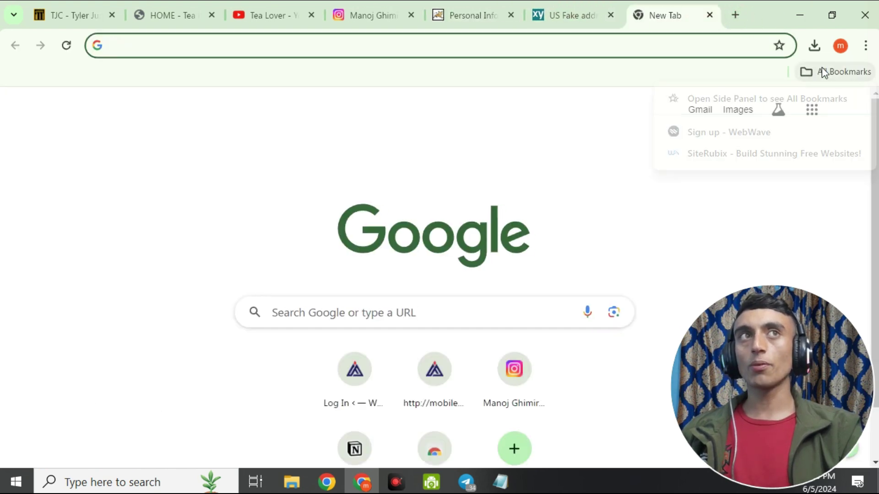
left_click(771, 271)
left_click(471, 15)
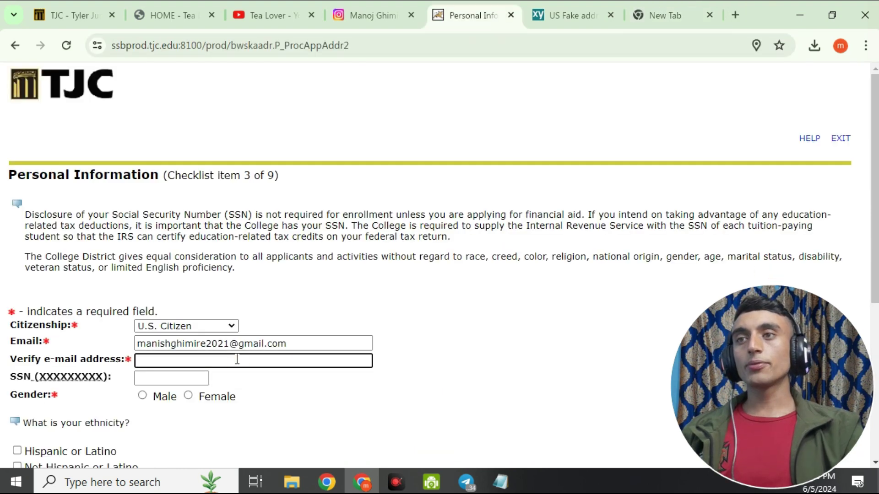
right_click(234, 360)
left_click(260, 200)
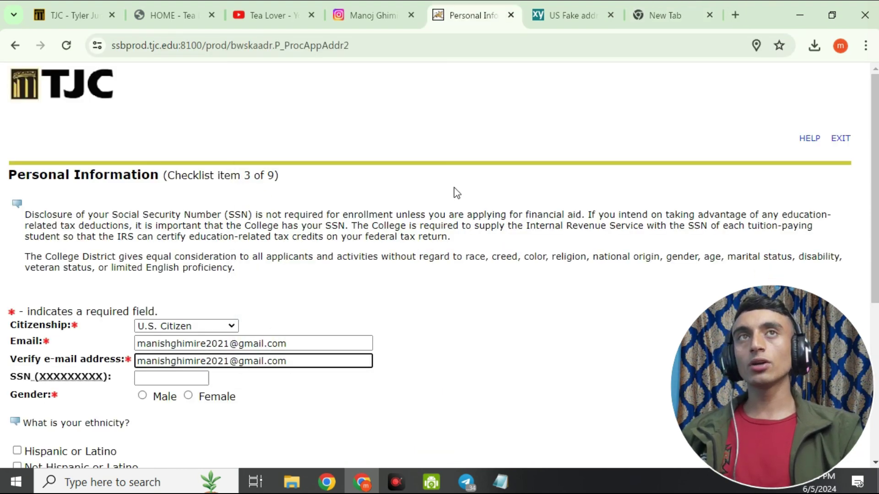
left_click(570, 20)
Copy the generated Social Security Number from the profile into the SSN field.
scroll(448, 369, "down", 5)
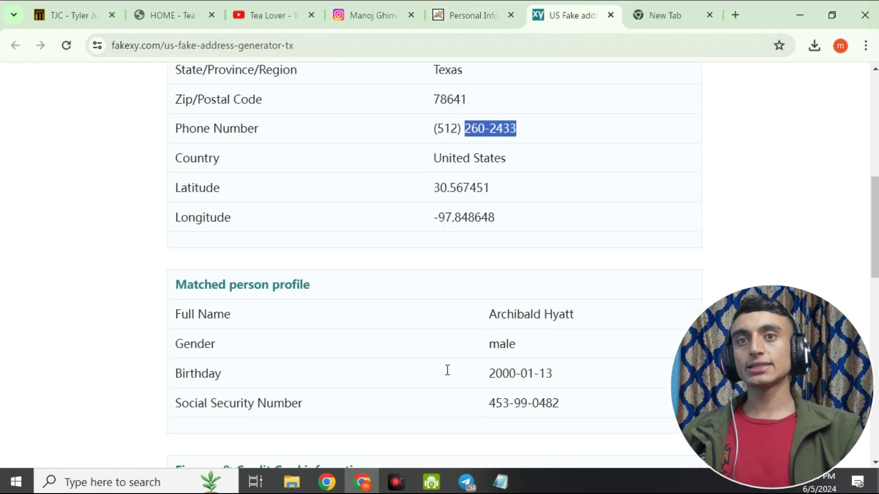
scroll(487, 267, "down", 5)
left_click_drag(495, 103, 563, 108)
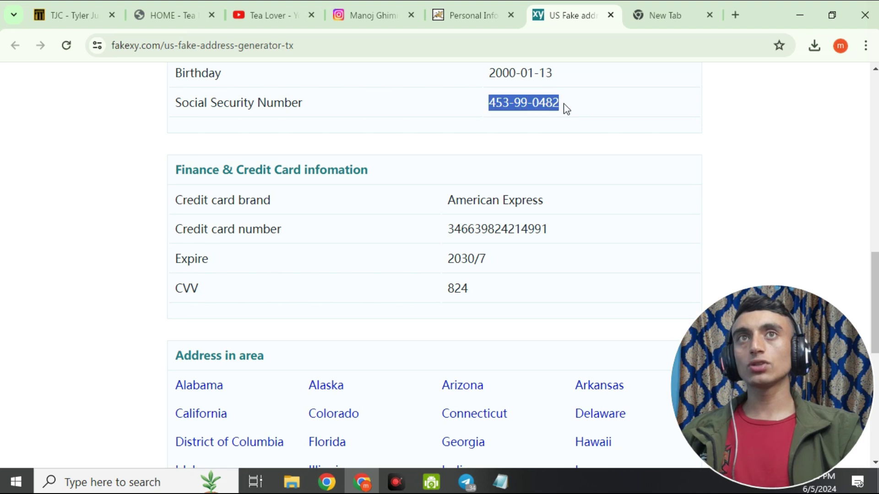
right_click(534, 97)
left_click(556, 114)
left_click(471, 15)
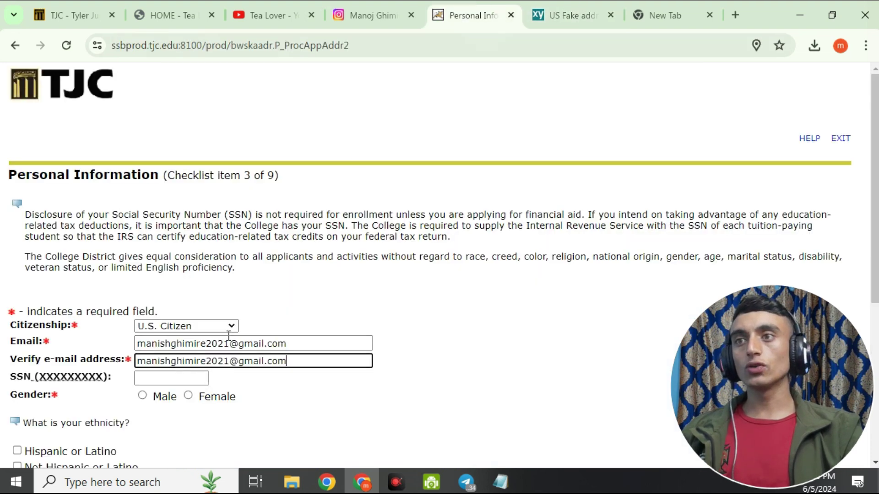
left_click(682, 16)
left_click(458, 15)
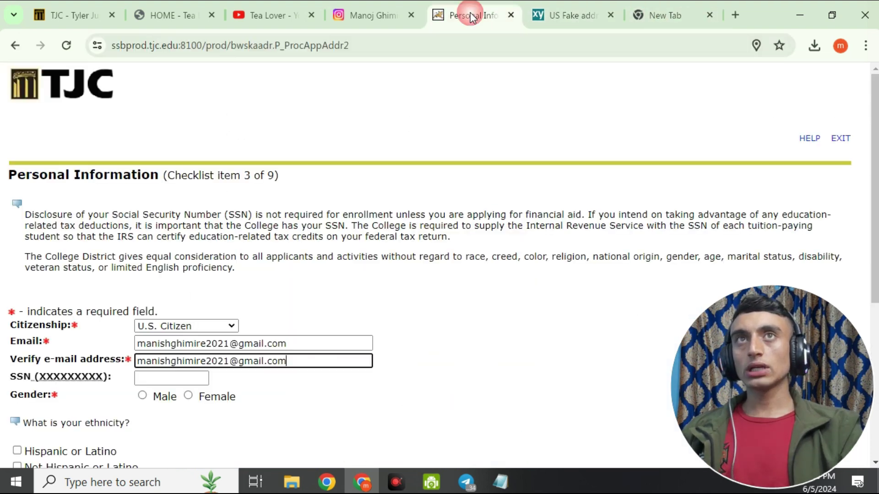
left_click(158, 378)
right_click(158, 377)
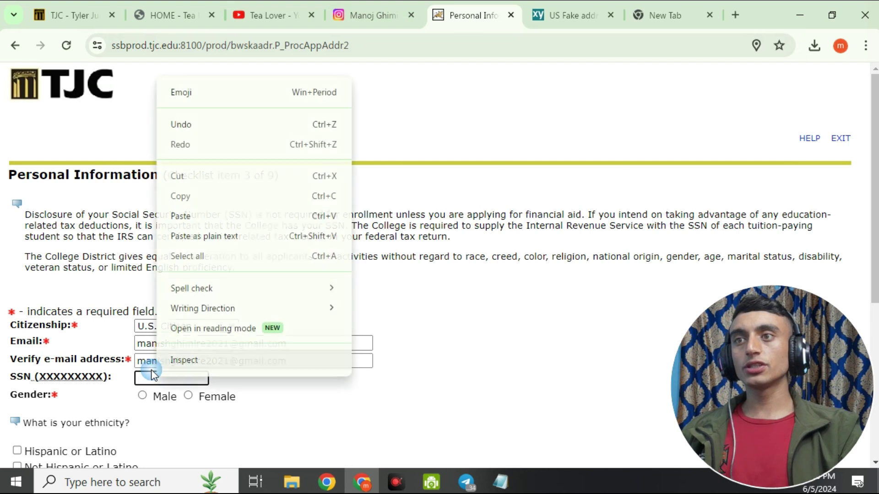
left_click(187, 217)
Check the generated profile and set gender to Male.
scroll(276, 365, "down", 2)
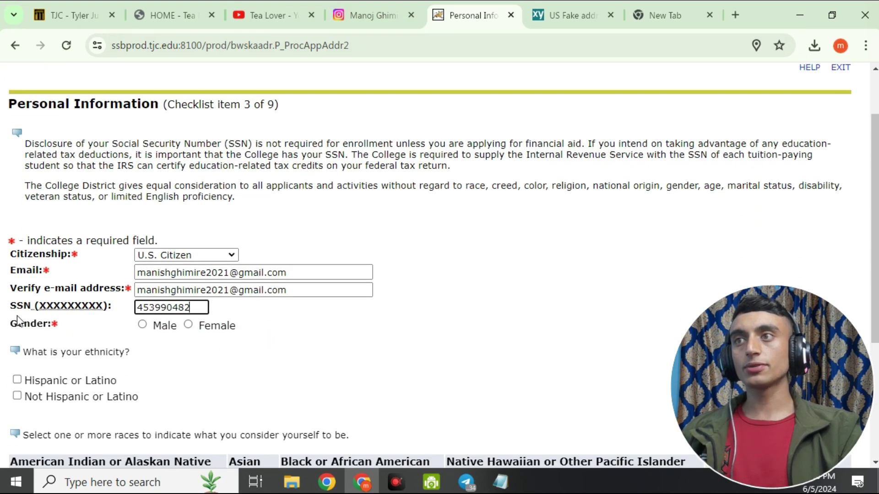
key("ctrl+Tab")
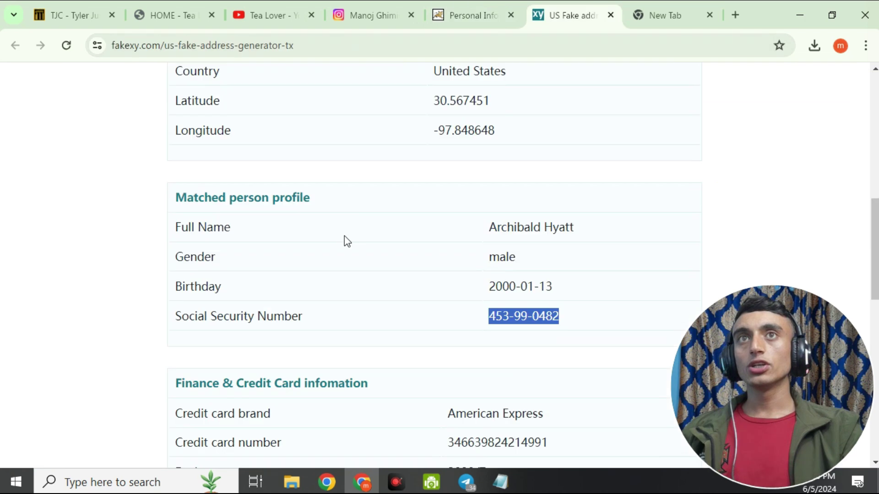
scroll(108, 152, "up", 5)
scroll(371, 328, "down", 3)
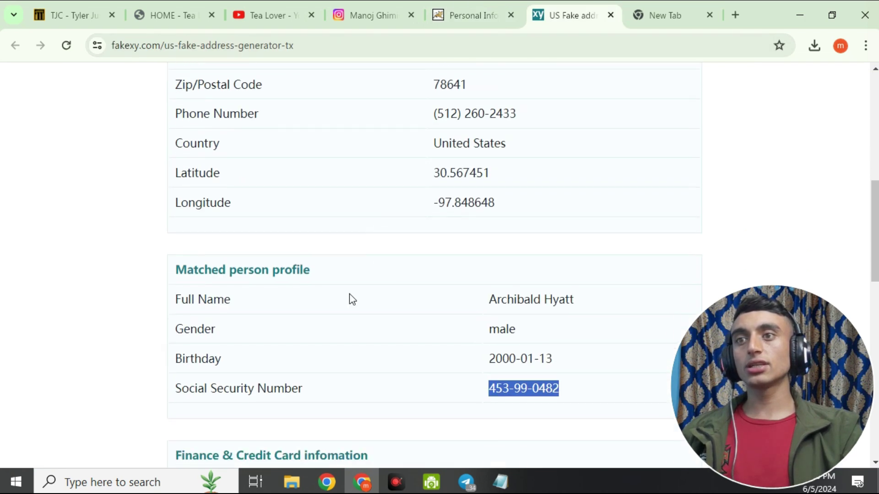
left_click(467, 20)
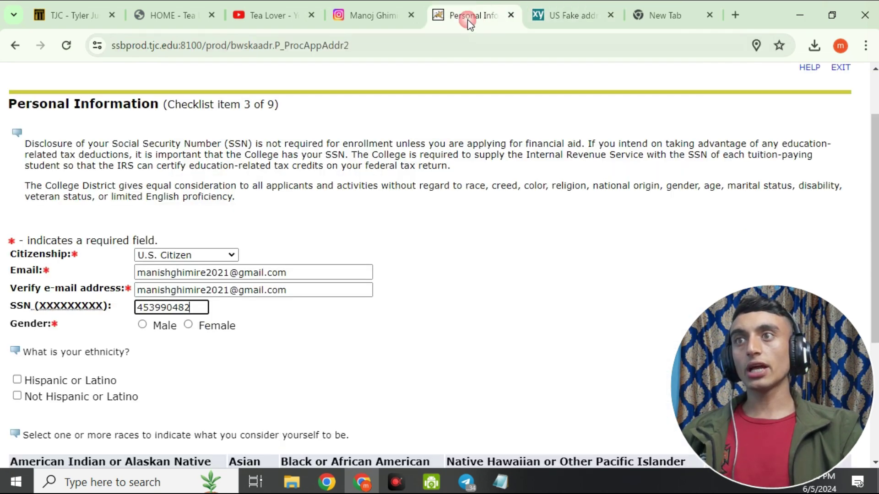
left_click(142, 325)
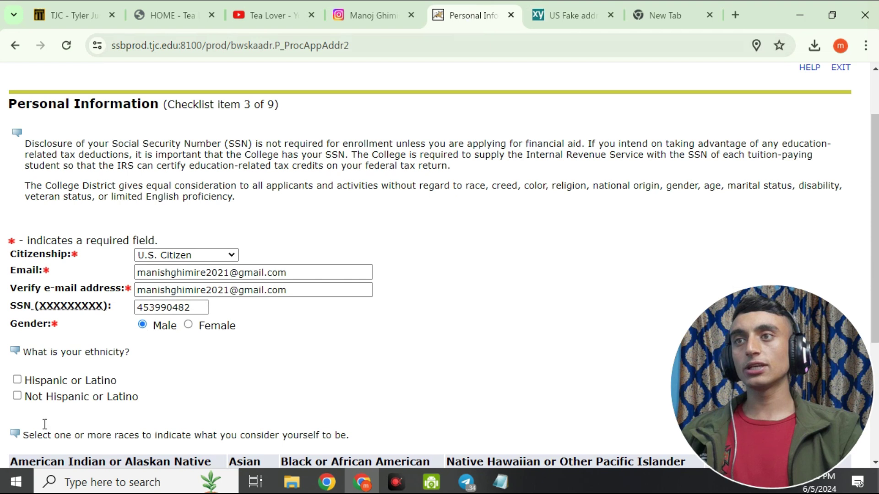
Set the birth date to January 13, 2000.
scroll(122, 248, "down", 3)
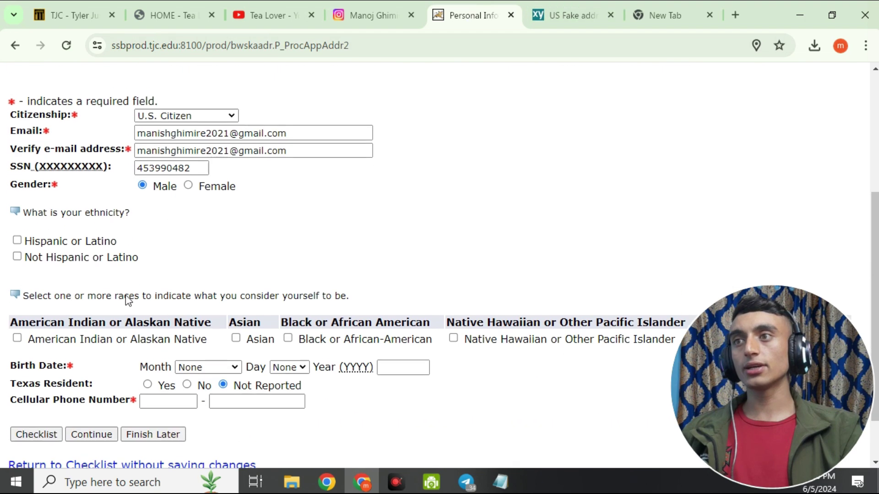
scroll(108, 158, "down", 2)
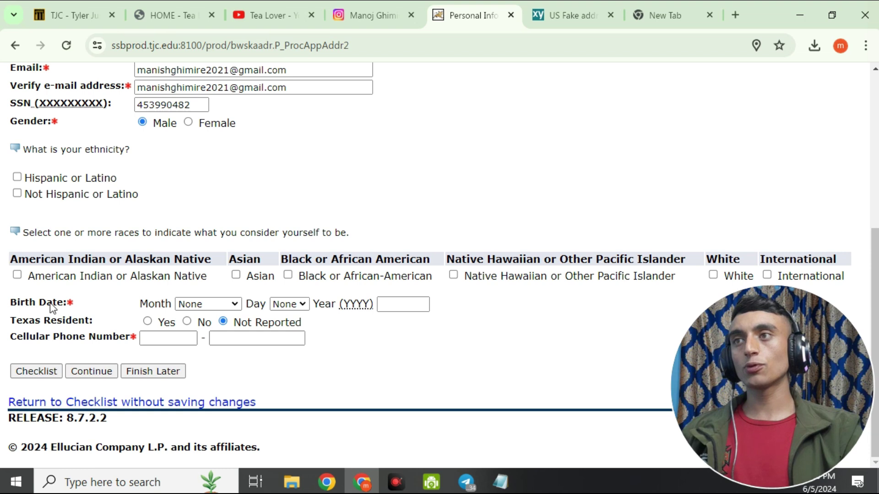
left_click(578, 19)
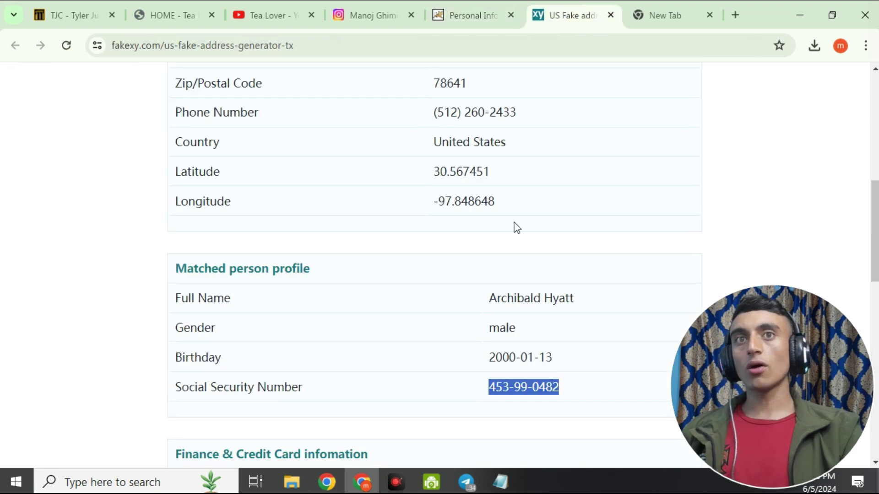
scroll(521, 288, "down", 3)
left_click(425, 213)
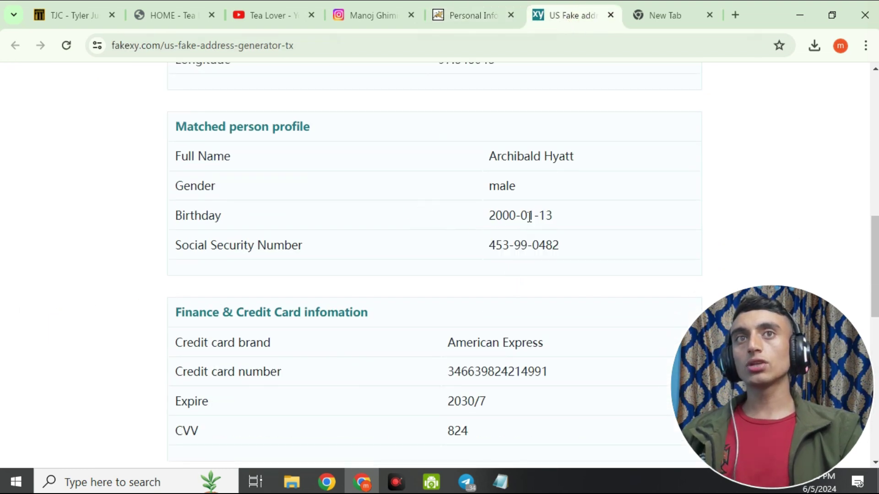
left_click(474, 17)
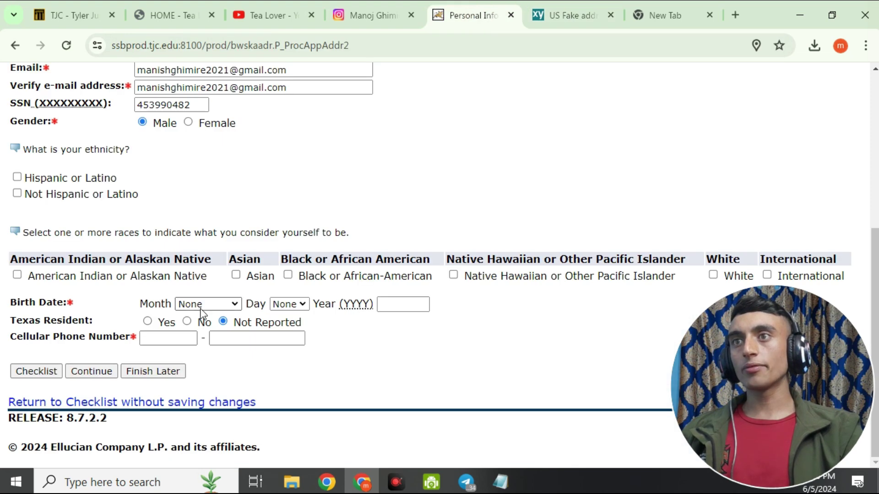
left_click(214, 305)
left_click(208, 329)
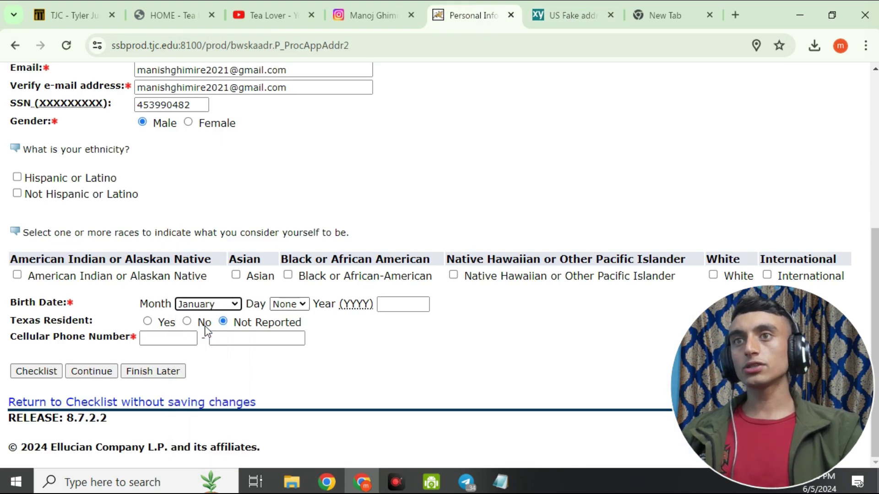
left_click(288, 305)
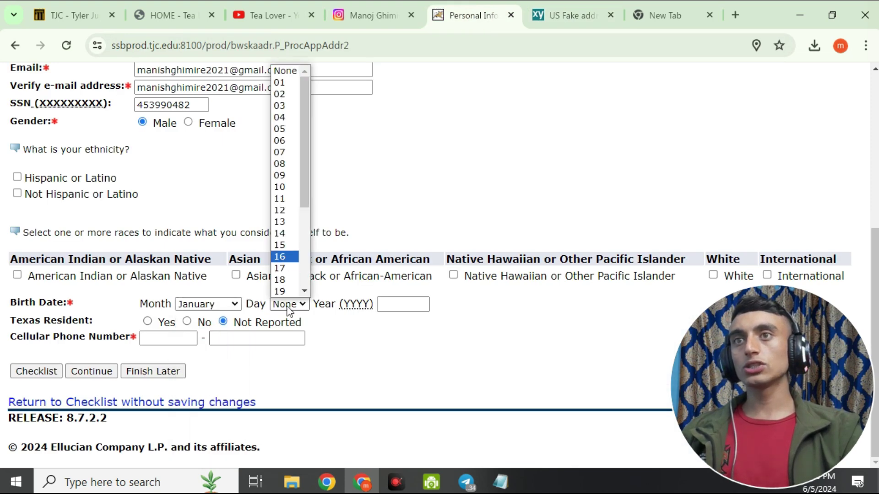
left_click(280, 221)
left_click(387, 304)
type("2000")
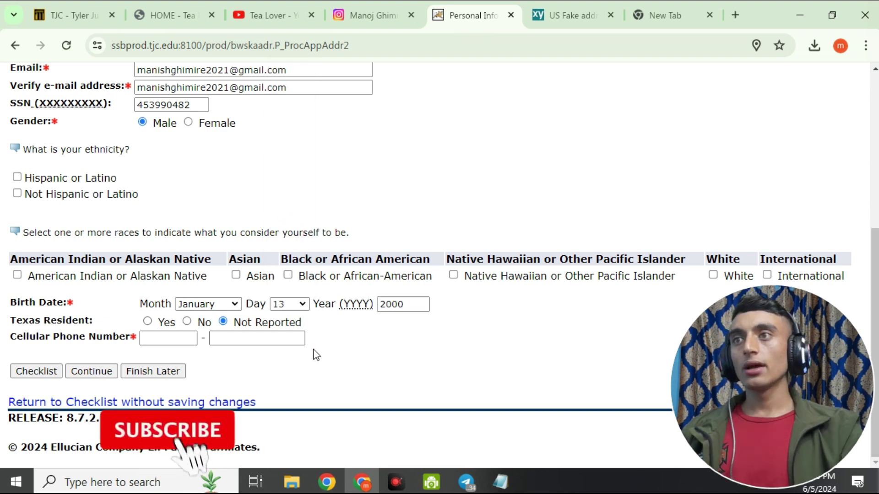
Autofill the cell phone area code and number, then save the personal information.
left_click(170, 341)
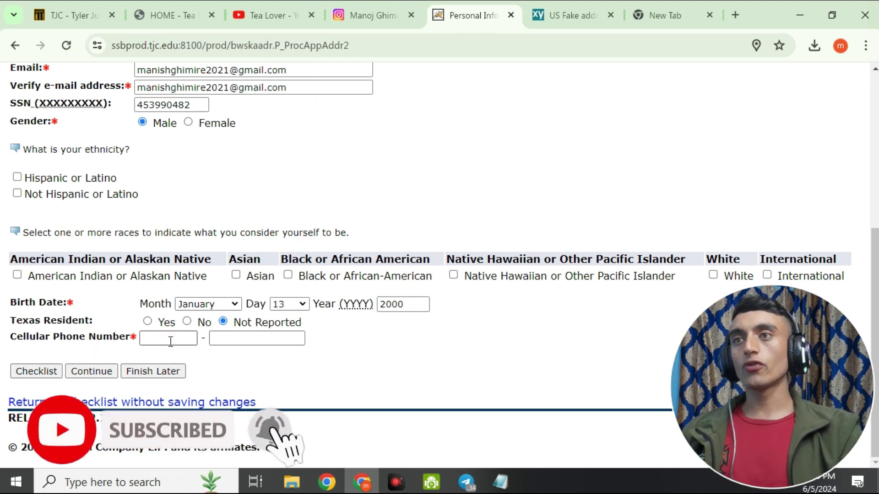
left_click(171, 368)
left_click(229, 339)
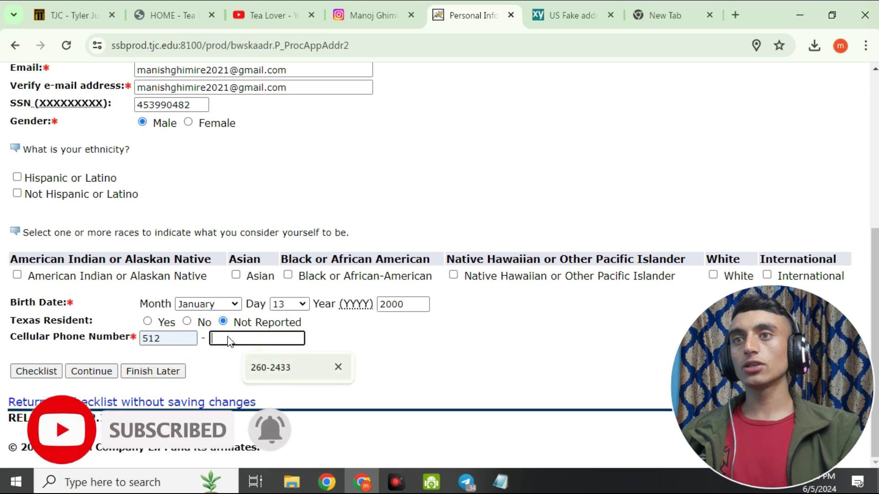
left_click(268, 366)
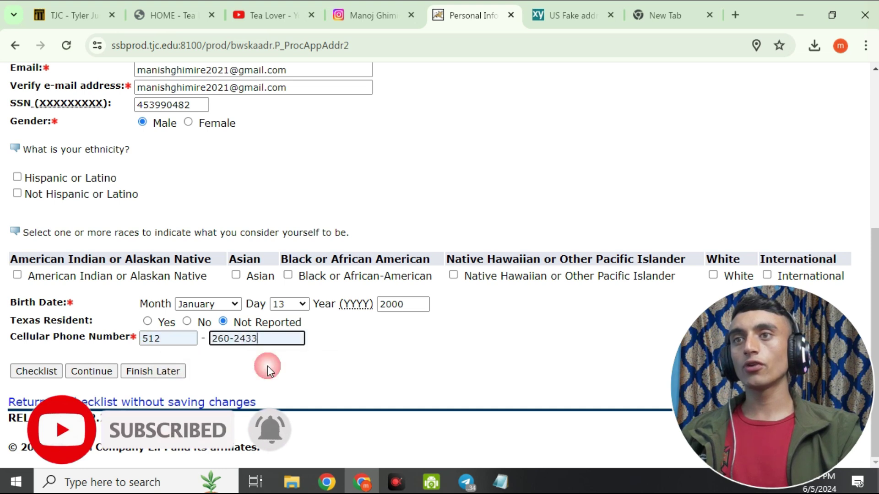
left_click(92, 373)
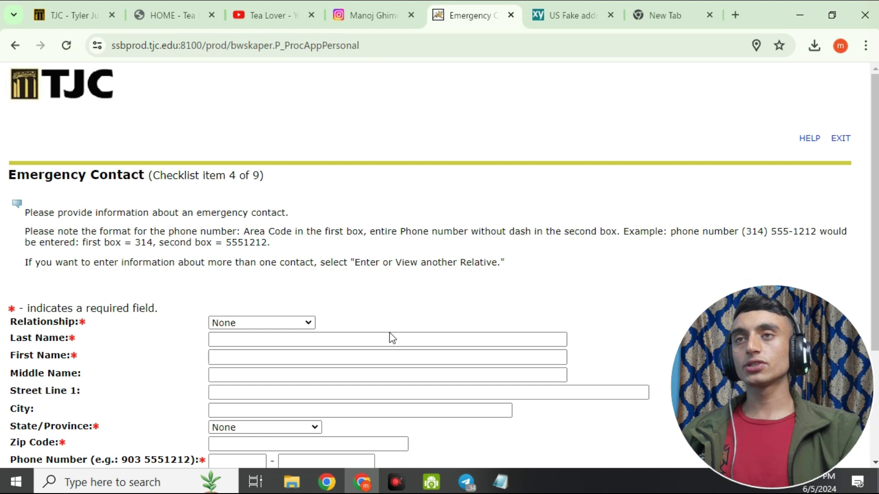
Set relationship to Emergency Contact, autofill the last name, and enter first name 'jonh'.
double_click(11, 174)
left_click(141, 166)
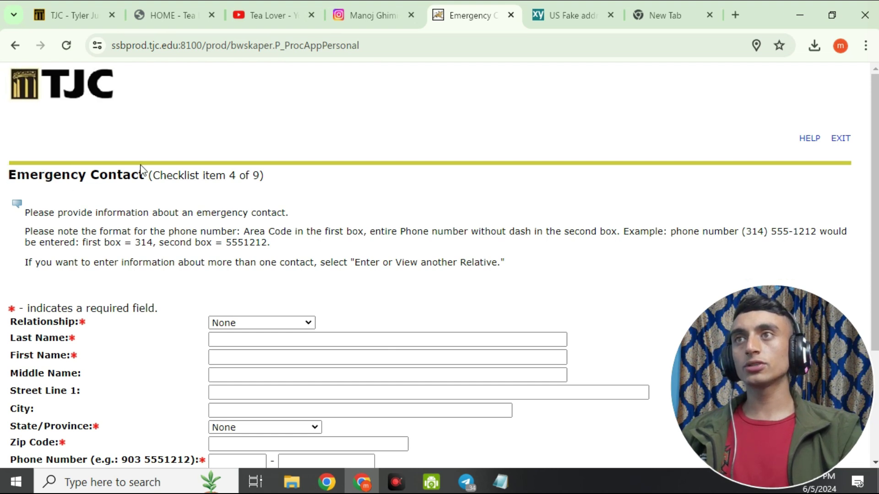
scroll(141, 166, "down", 2)
left_click(253, 252)
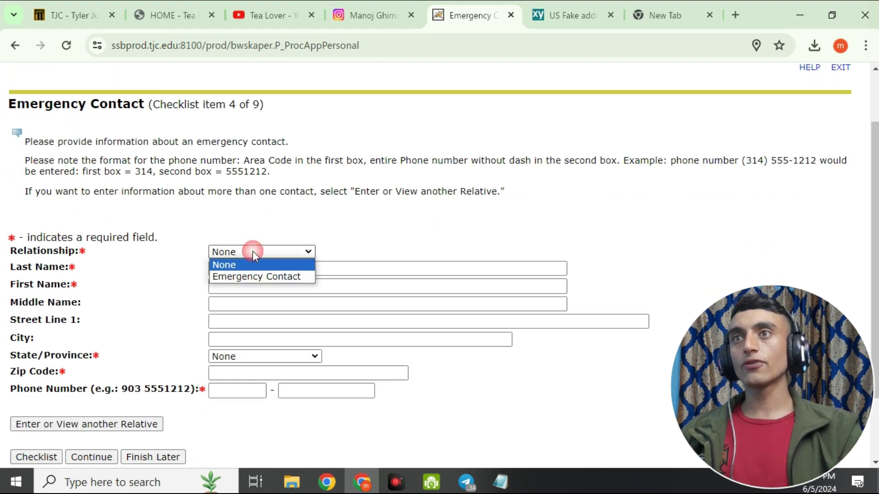
left_click(257, 277)
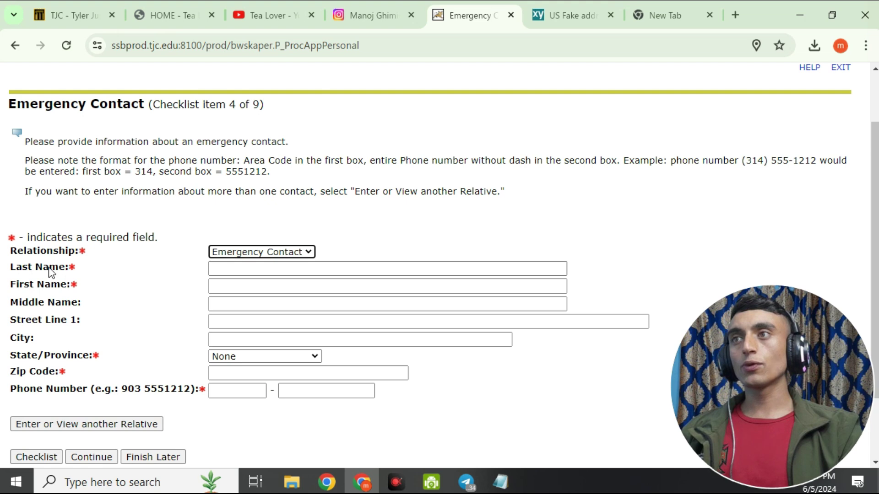
left_click(221, 266)
left_click(343, 298)
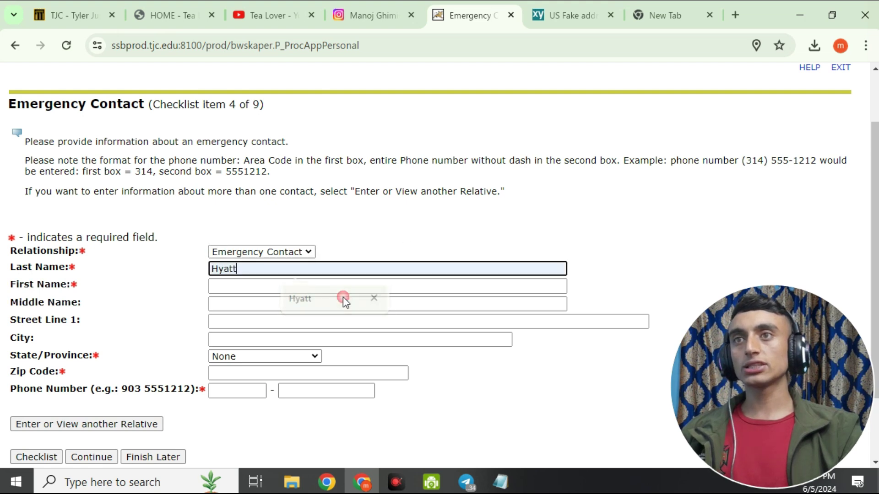
left_click(232, 288)
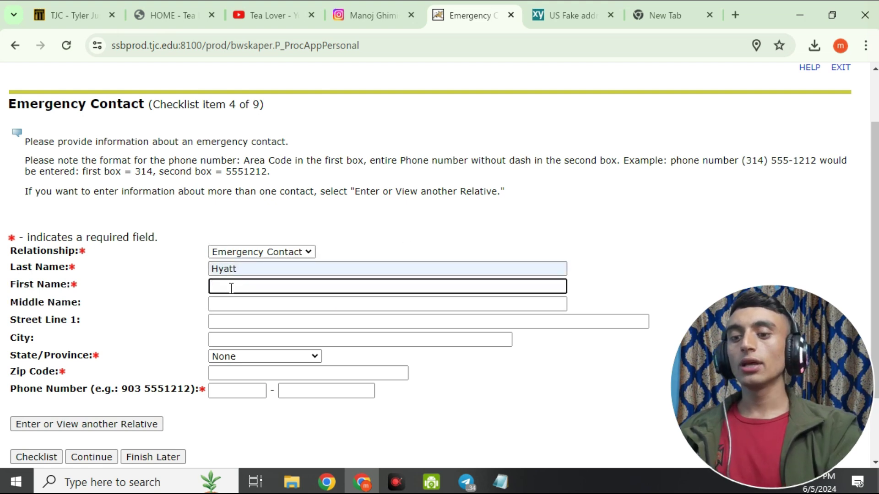
type("jonh")
key("Tab")
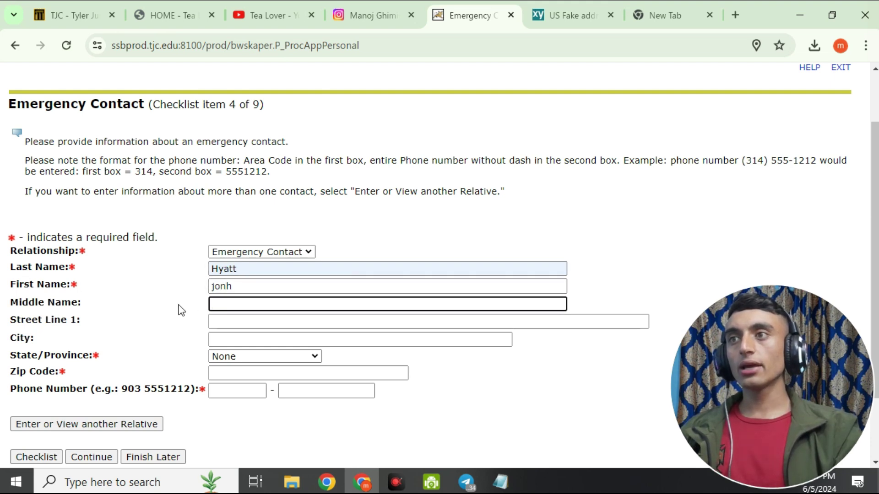
Choose Texas as the contact's state, autofill zip and phone, and save the emergency contact.
scroll(139, 249, "down", 2)
left_click(224, 284)
scroll(235, 236, "down", 10)
left_click(225, 168)
left_click(230, 301)
left_click(306, 333)
left_click(248, 319)
key("Down")
left_click(257, 349)
left_click(310, 319)
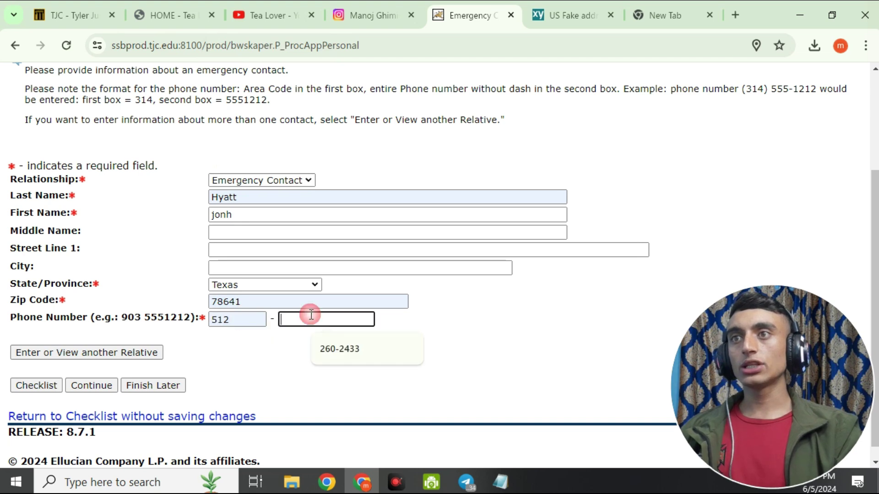
left_click(330, 353)
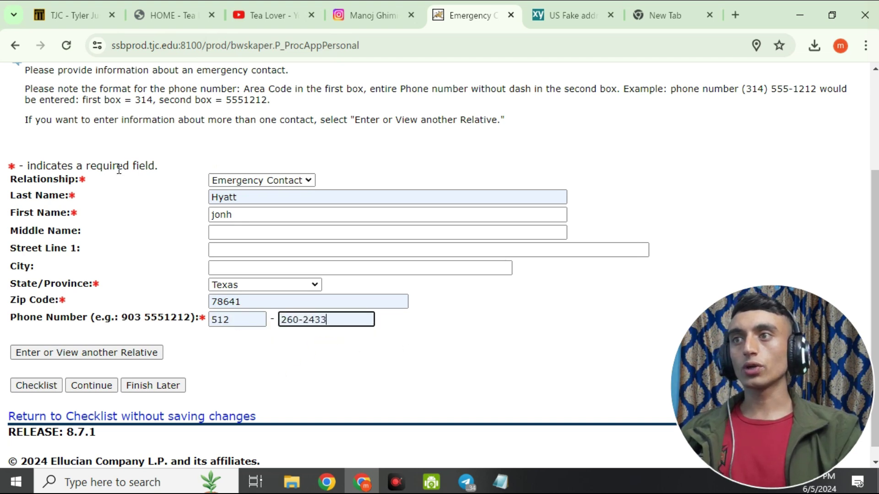
scroll(119, 170, "down", 1)
left_click(90, 375)
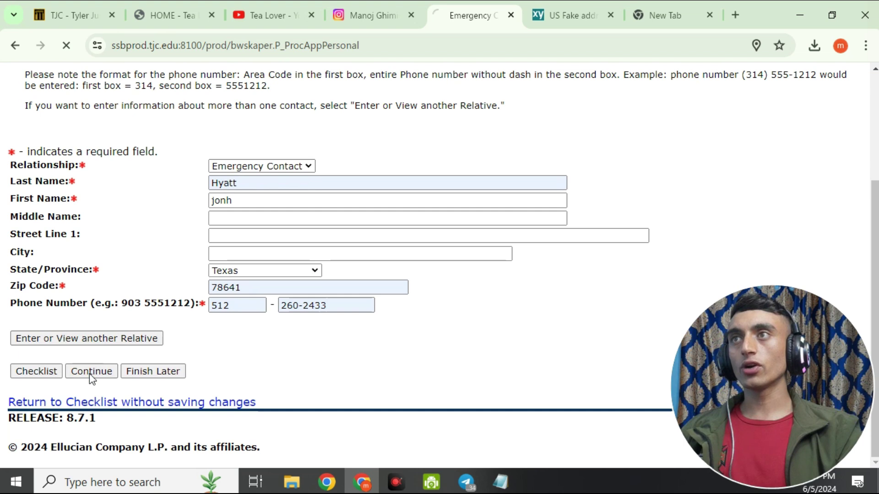
scroll(209, 187, "down", 3)
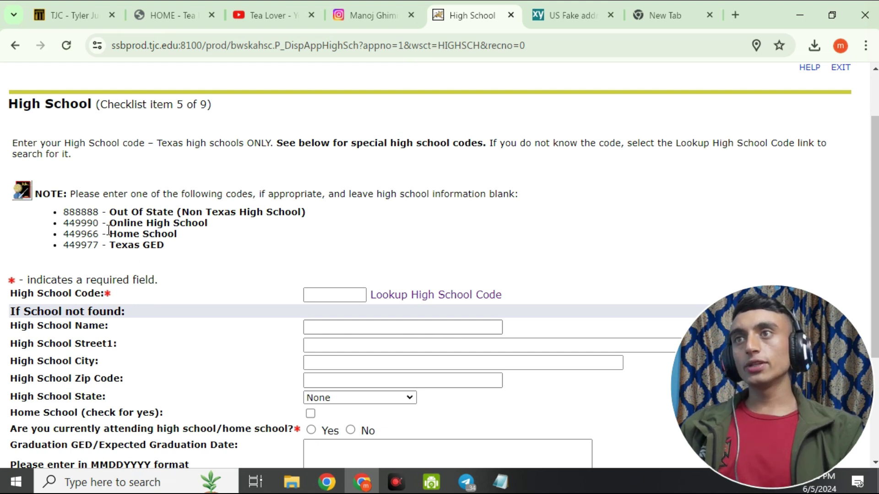
Copy the Texas GED code 449977 from the note into the High School Code field.
left_click_drag(65, 246, 92, 248)
right_click(97, 247)
left_click(119, 259)
left_click(313, 295)
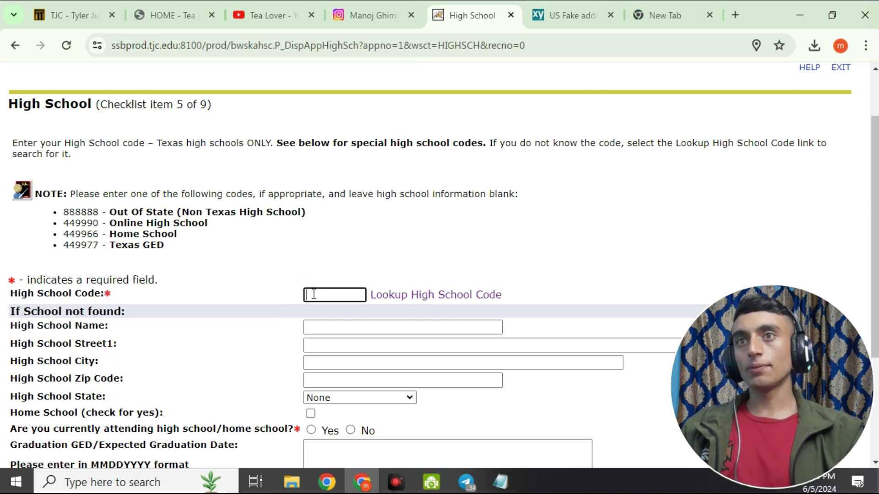
right_click(313, 294)
left_click(337, 187)
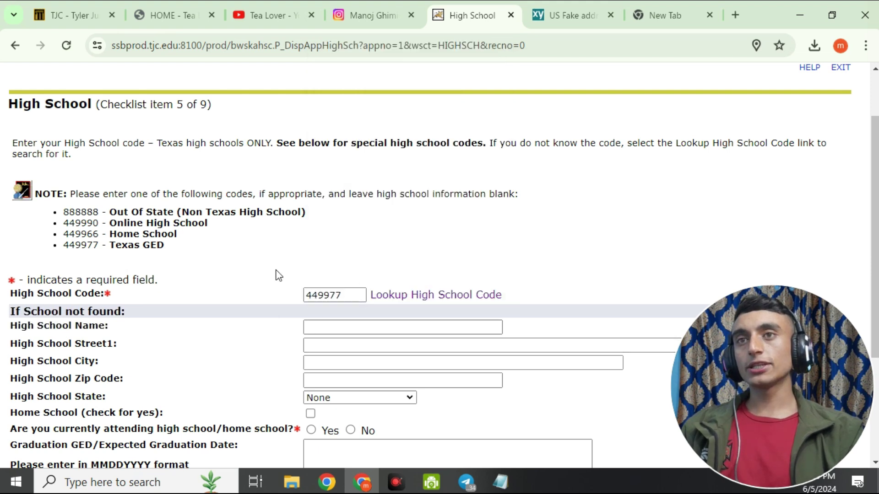
Google 'texas high school' in the new tab and expand the map of results.
left_click(648, 13)
key("BackSpace")
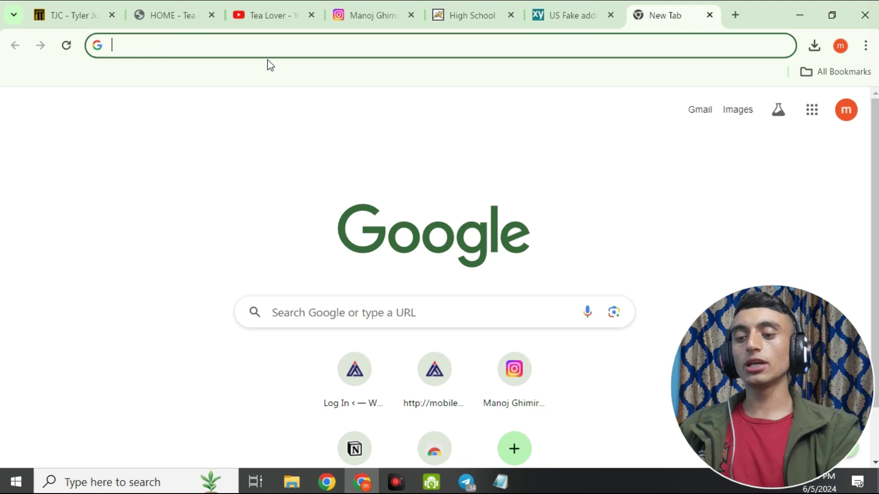
type("texas ")
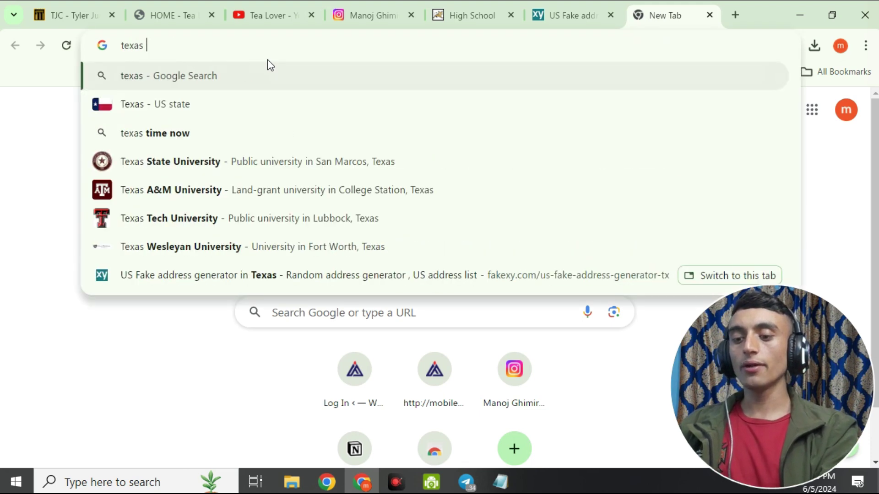
type("high school")
key("Return")
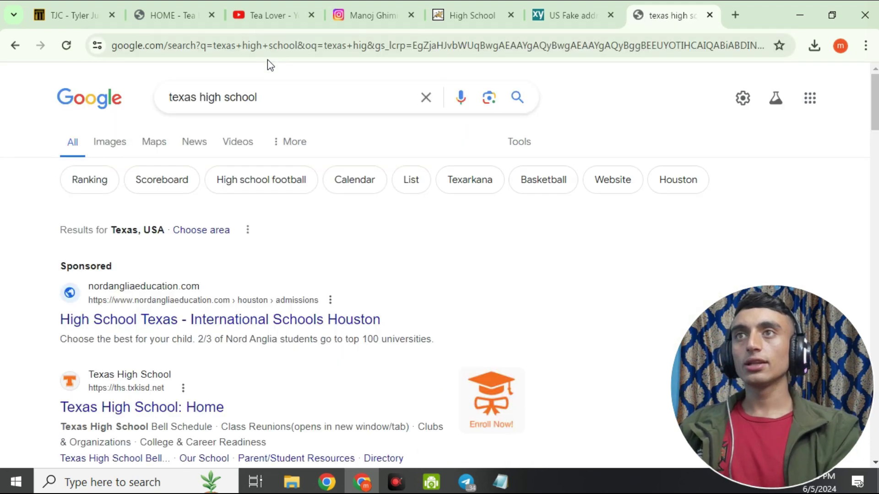
scroll(179, 329, "down", 5)
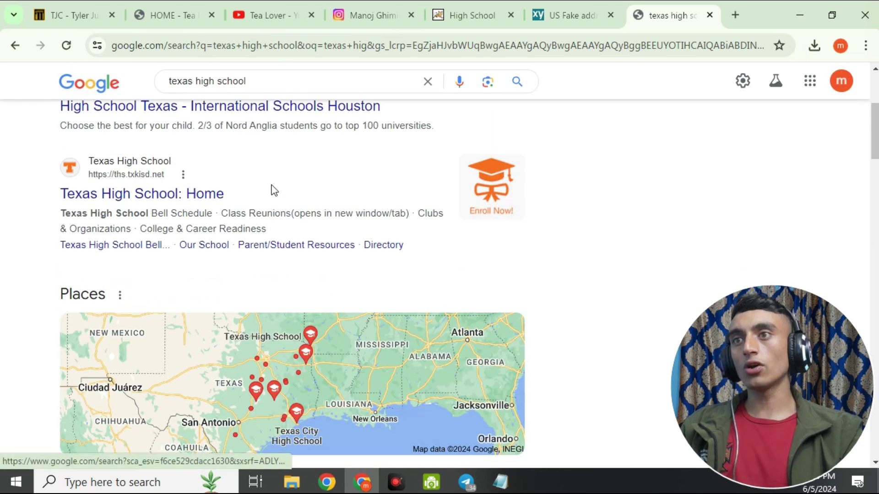
scroll(270, 190, "down", 5)
left_click(183, 219)
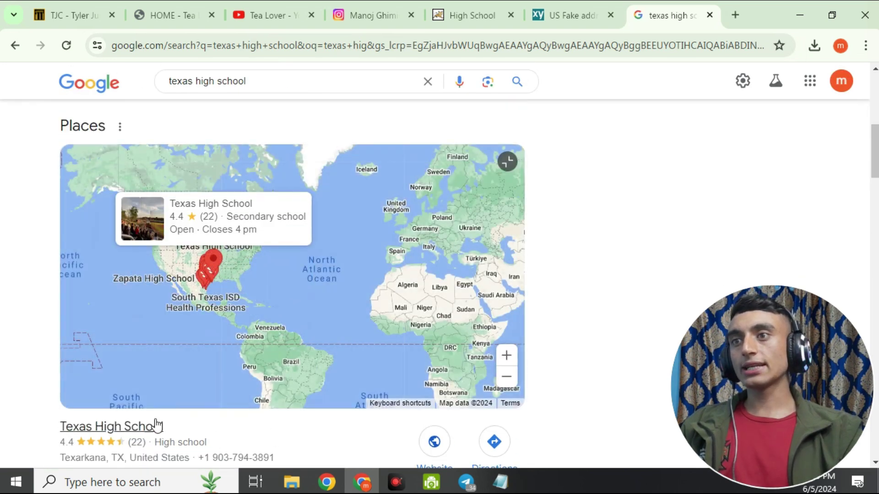
Copy the Texas High School result title and return to the High School page.
left_click_drag(43, 428, 164, 426)
right_click(153, 424)
left_click(183, 273)
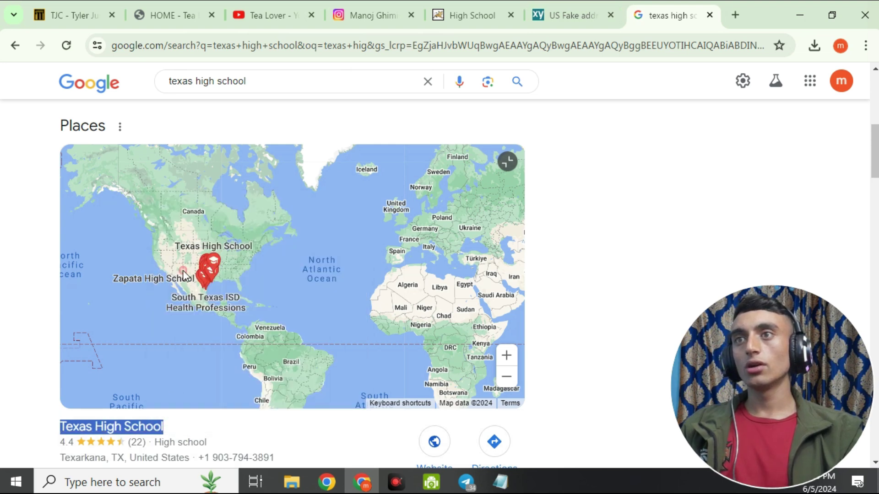
left_click(464, 19)
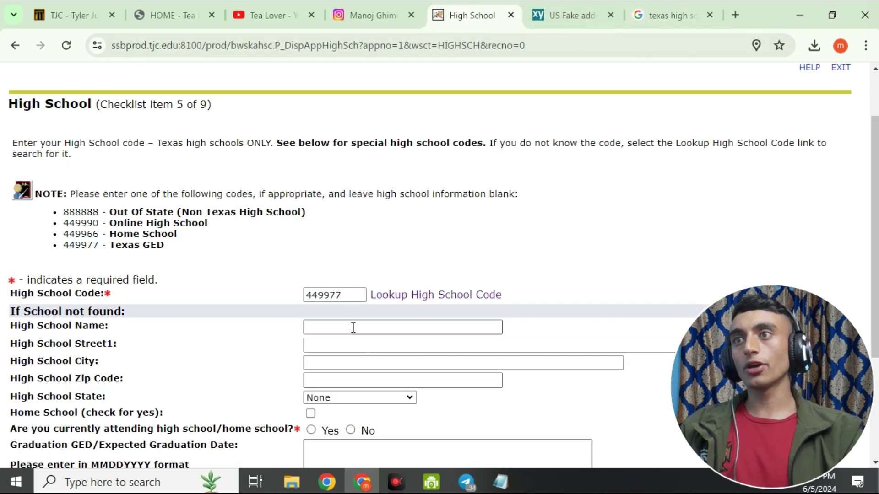
Paste Texas High School as the High School Name and bring up its Google details.
left_click(356, 325)
key("ctrl+v")
scroll(99, 276, "down", 2)
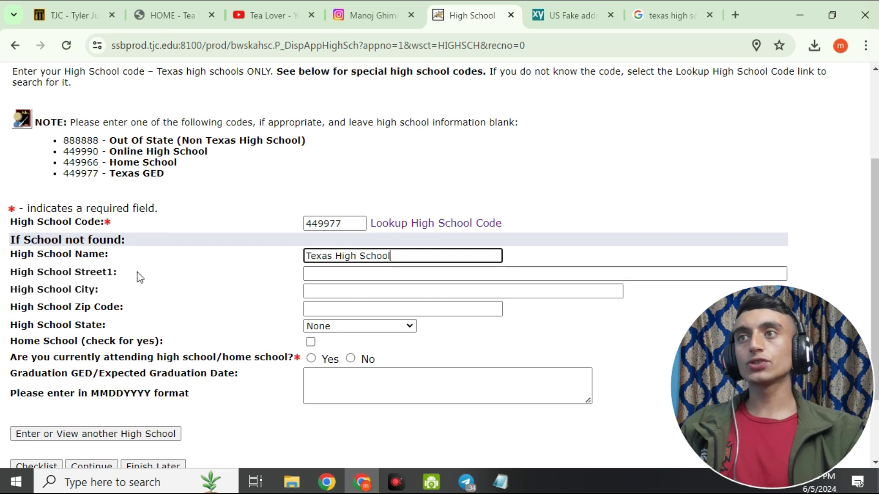
left_click(656, 19)
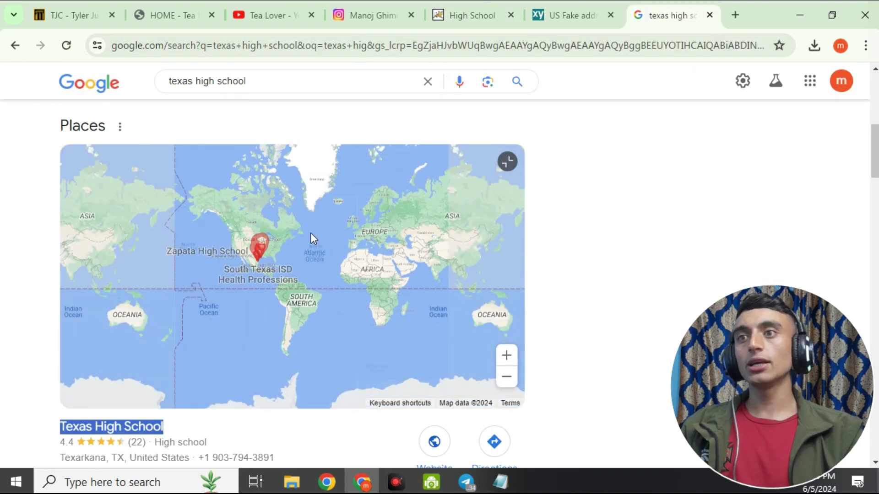
left_click(276, 432)
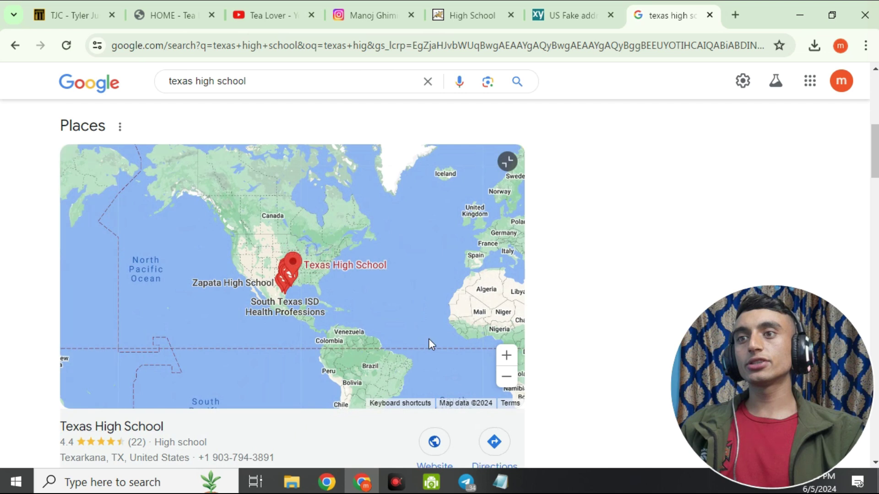
scroll(728, 316, "down", 5)
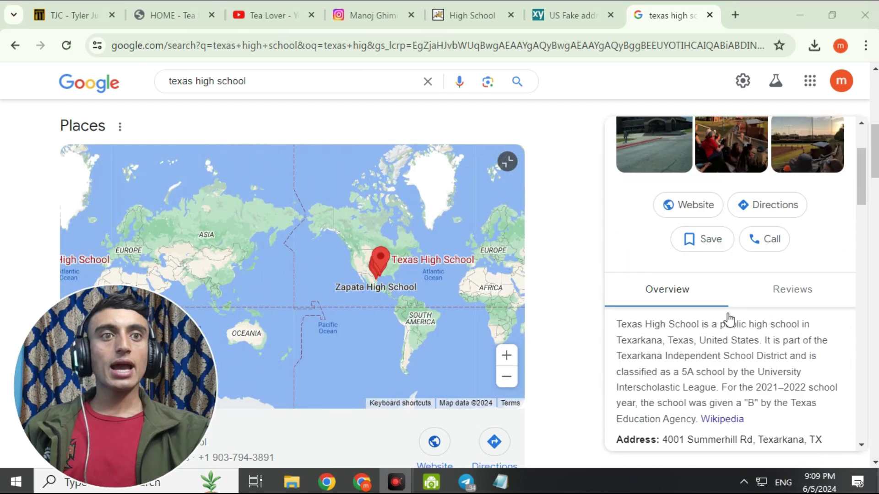
scroll(732, 361, "down", 3)
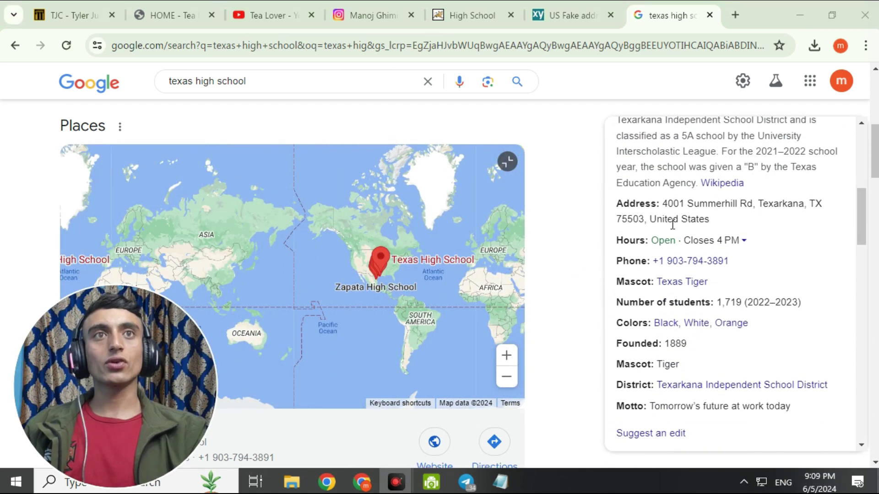
Copy the school's street address from Google into Street1.
left_click_drag(663, 203, 815, 203)
key("ctrl+shift+Tab")
left_click(474, 9)
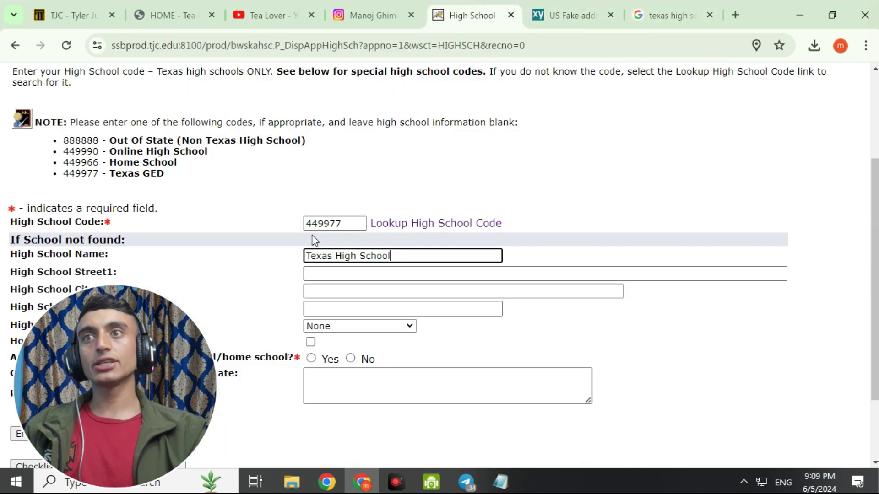
left_click(363, 274)
right_click(361, 273)
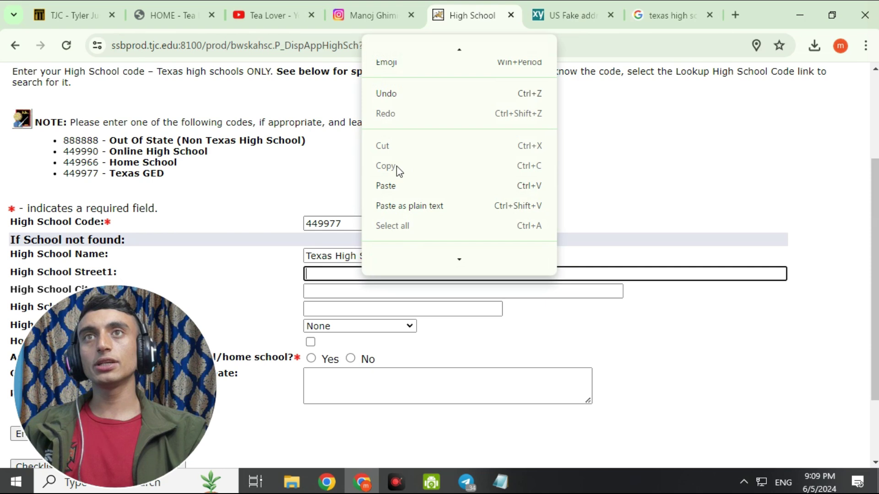
left_click(404, 185)
scroll(412, 185, "down", 1)
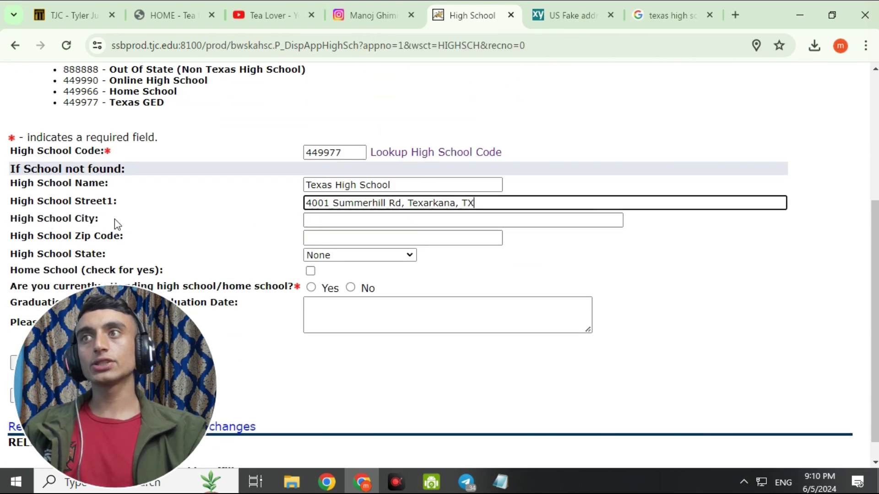
left_click(350, 217)
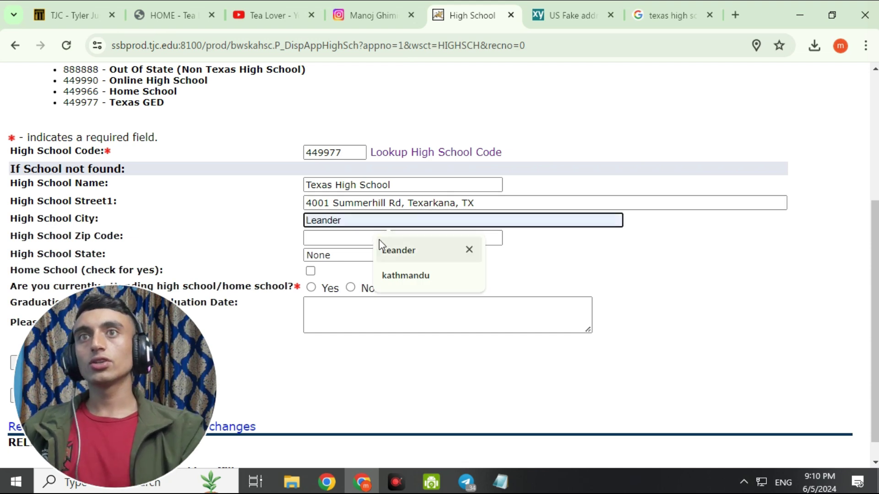
left_click(415, 251)
right_click(323, 220)
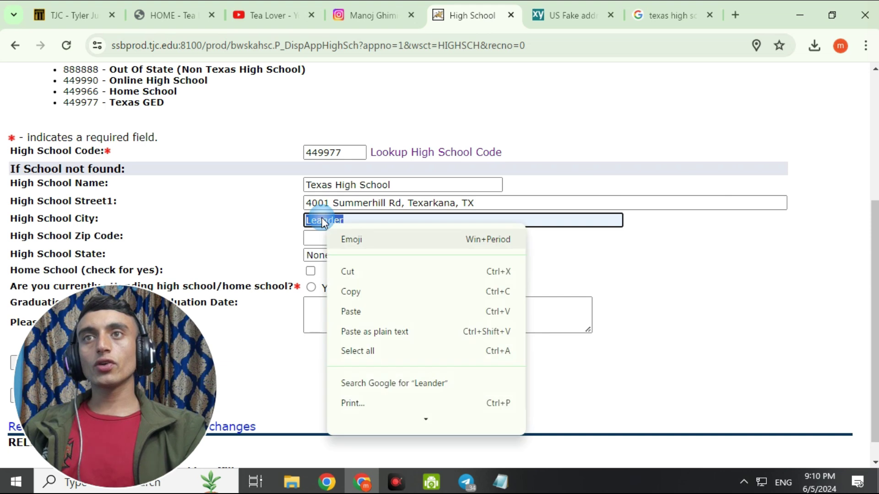
left_click(363, 315)
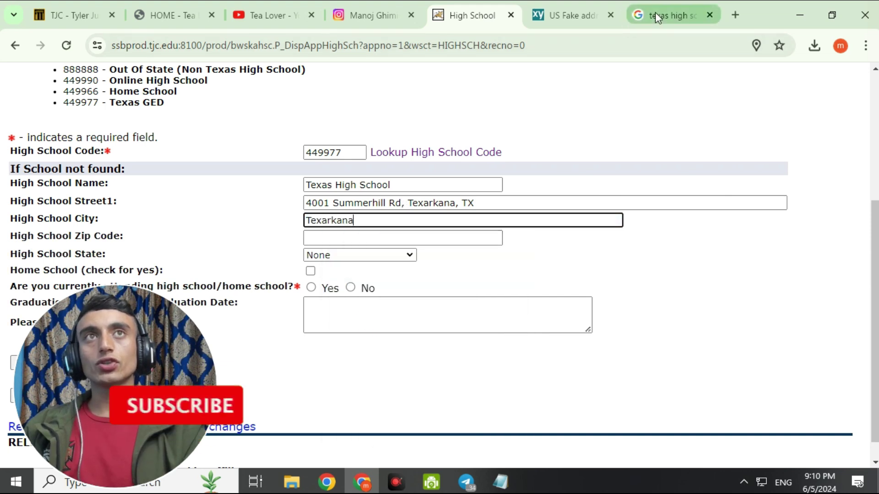
left_click(660, 13)
left_click(575, 16)
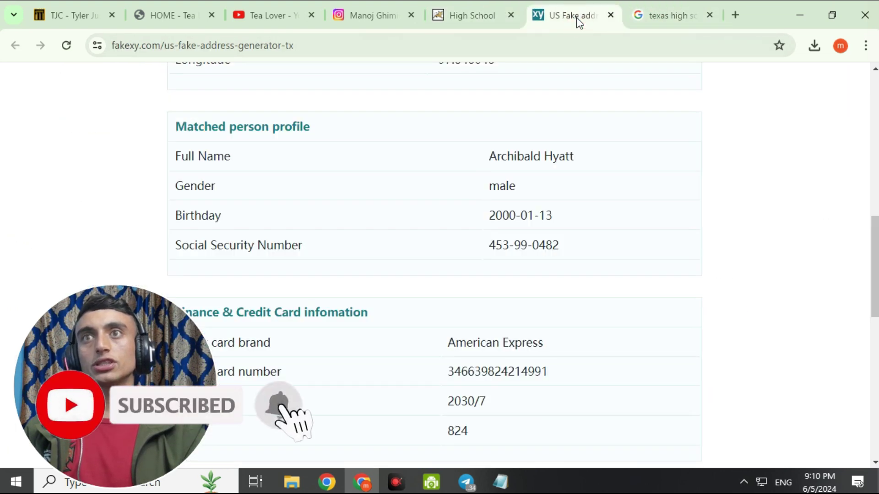
left_click(503, 5)
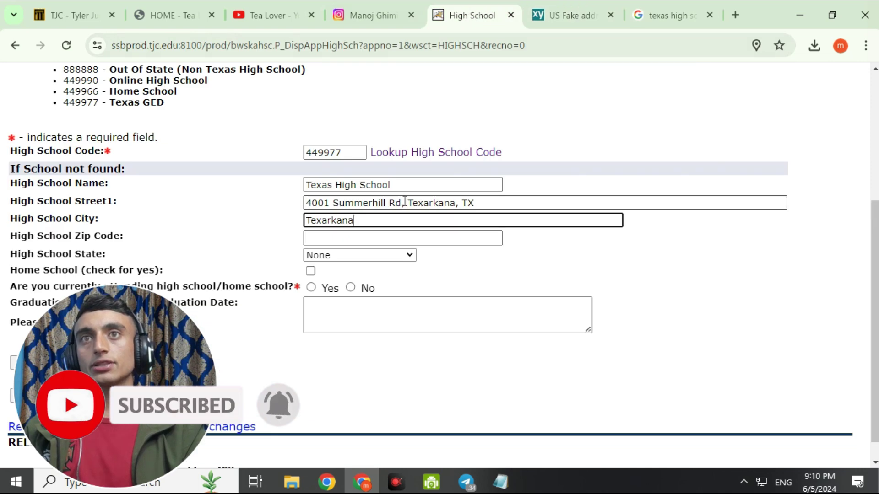
left_click_drag(405, 203, 581, 232)
key("BackSpace")
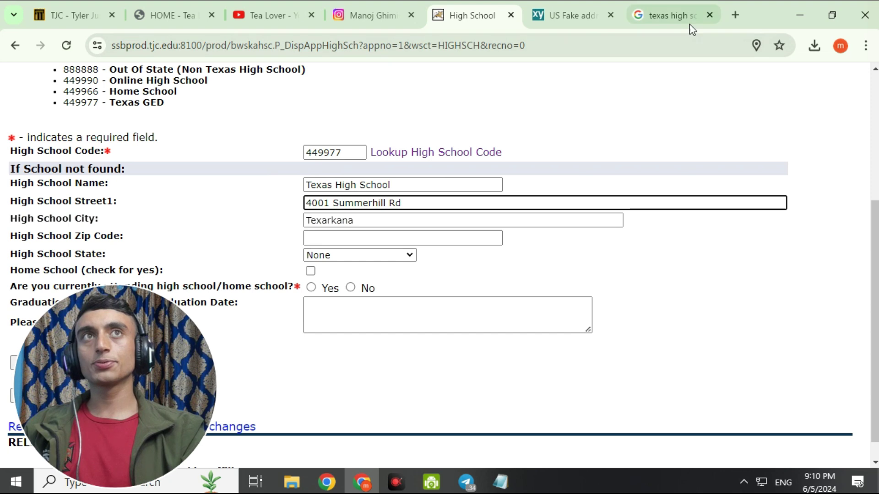
Copy zip 75503 into Zip Code and answer No to currently attending.
left_click(662, 18)
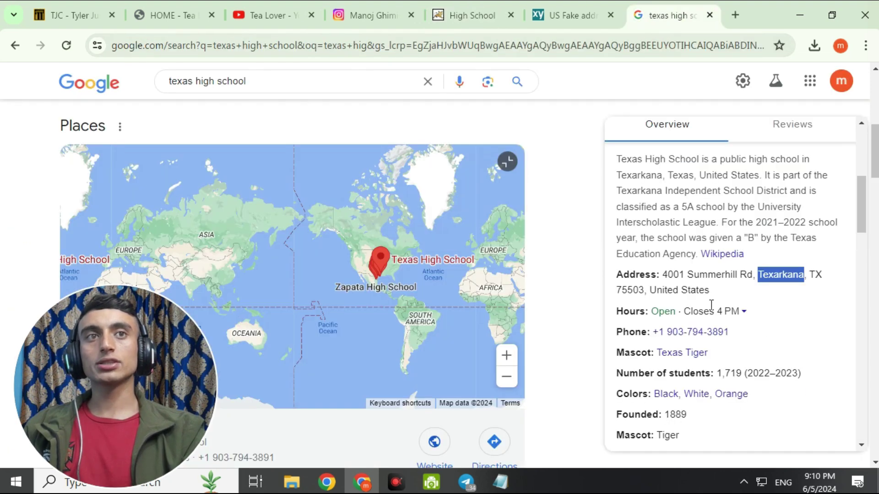
double_click(627, 290)
right_click(618, 290)
left_click(632, 143)
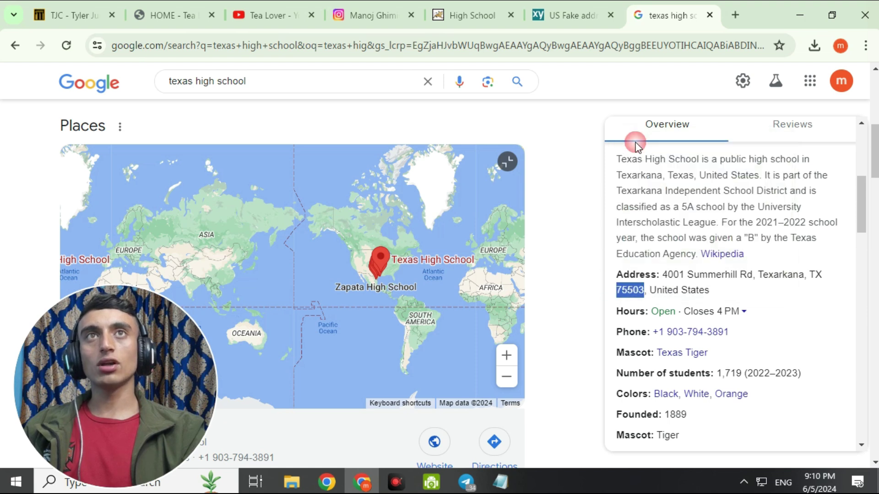
left_click(496, 12)
left_click(376, 239)
key("ctrl+v")
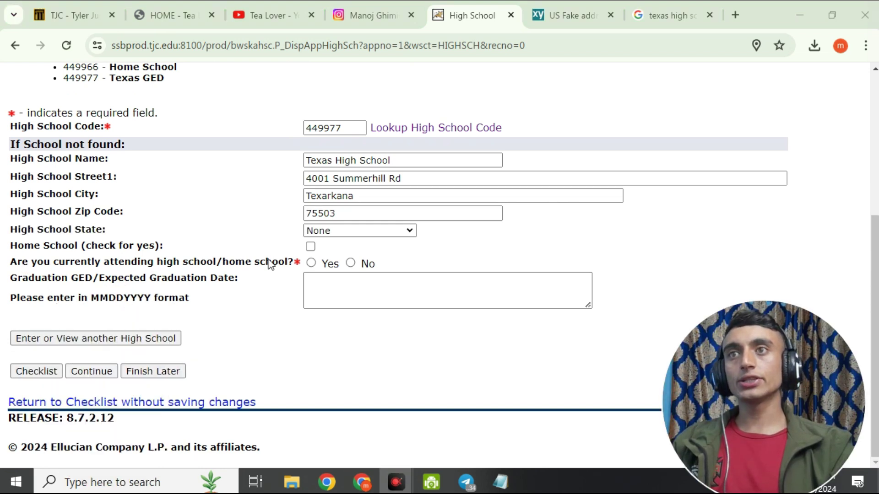
left_click(351, 263)
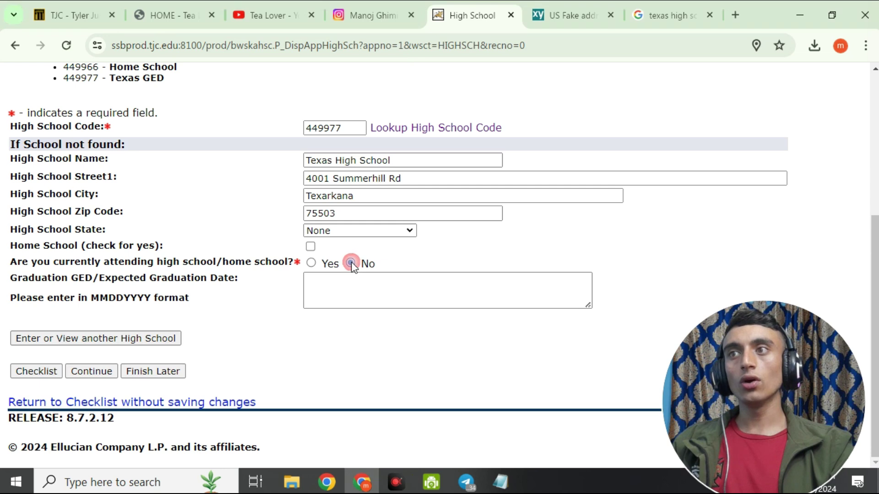
Save the high school details and skip the Previous College section.
left_click(92, 372)
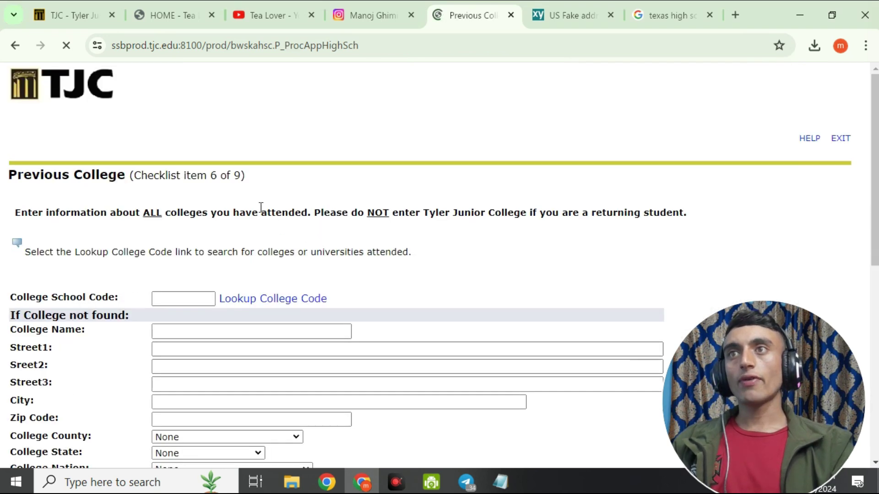
scroll(207, 181, "down", 5)
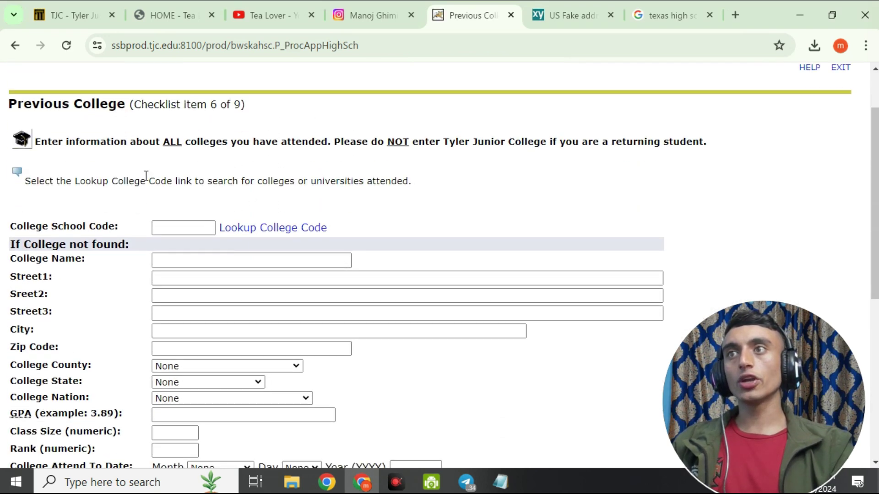
scroll(209, 255, "down", 5)
scroll(186, 337, "up", 8)
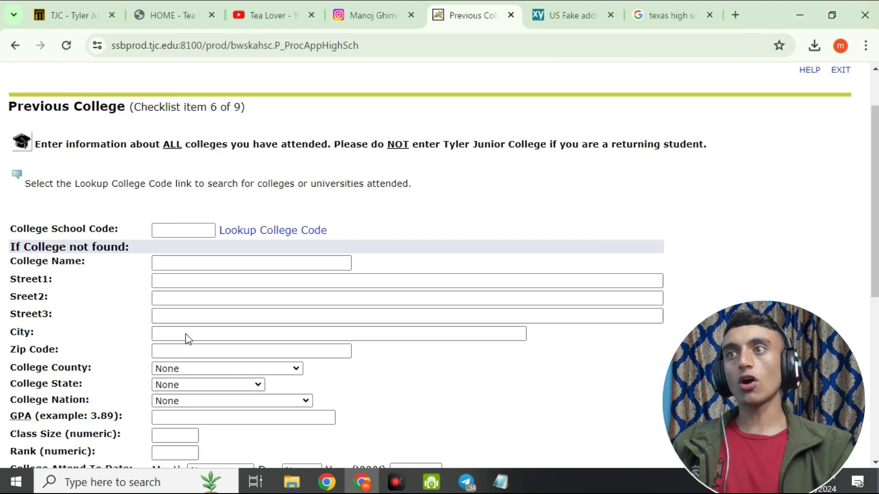
scroll(187, 337, "up", 2)
scroll(170, 387, "down", 6)
scroll(117, 297, "up", 6)
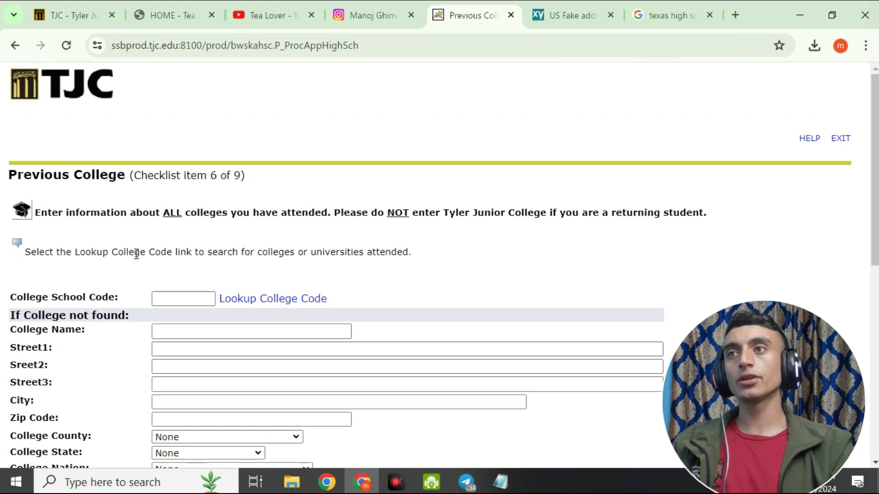
scroll(224, 138, "down", 9)
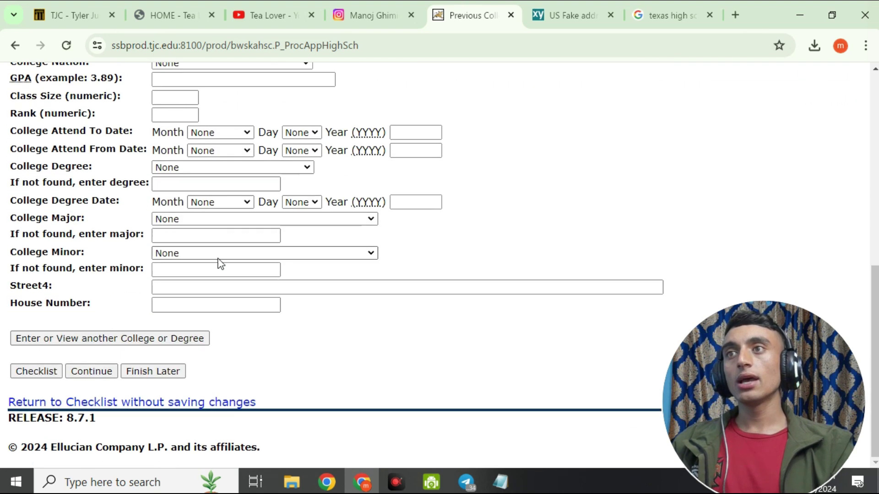
left_click(86, 370)
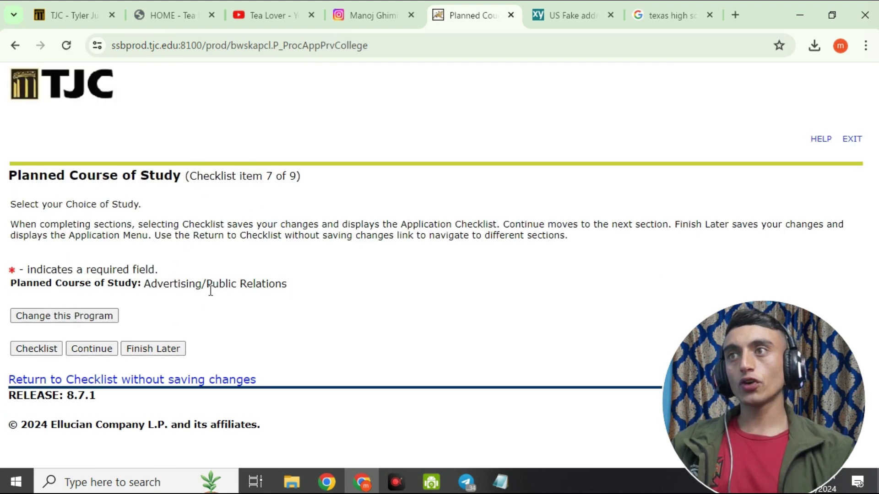
Change the Planned Course of Study to Computer Science and continue.
left_click(72, 315)
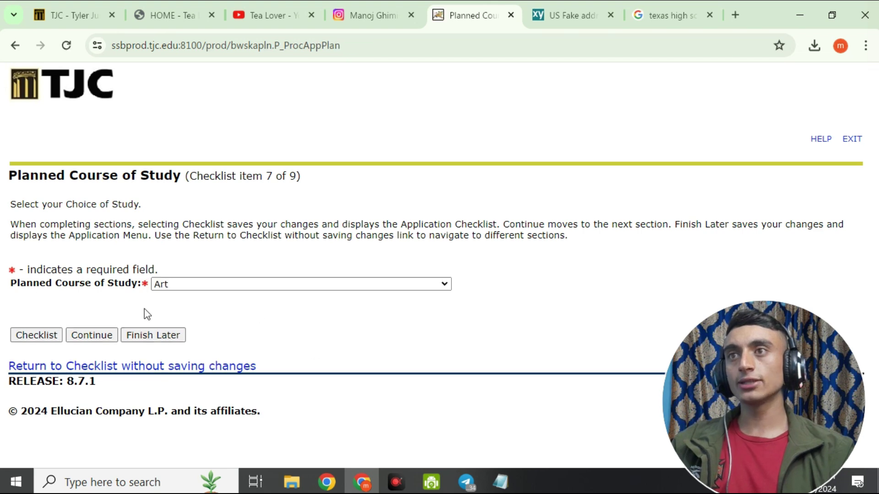
left_click(275, 285)
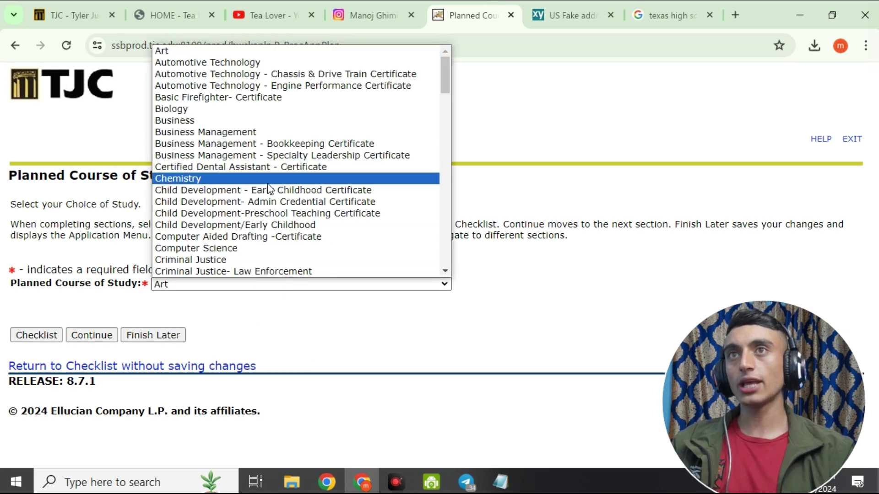
scroll(238, 74, "down", 10)
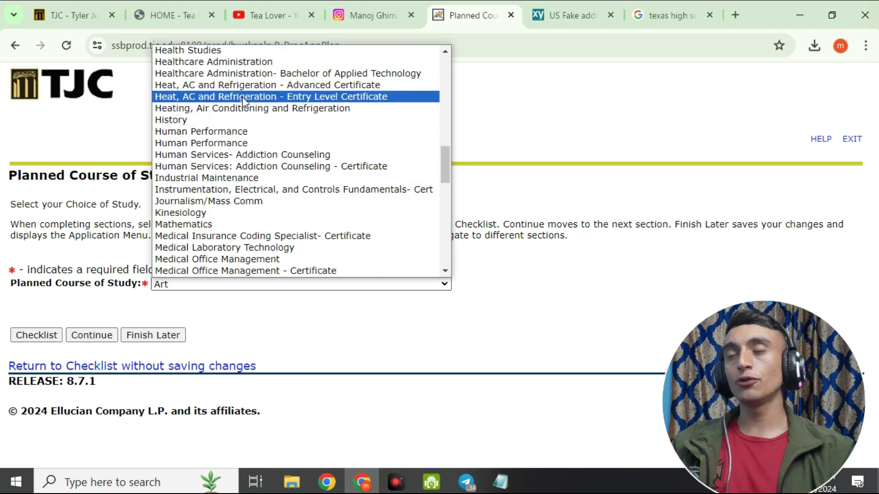
scroll(251, 135, "down", 5)
scroll(251, 135, "down", 7)
scroll(230, 98, "down", 3)
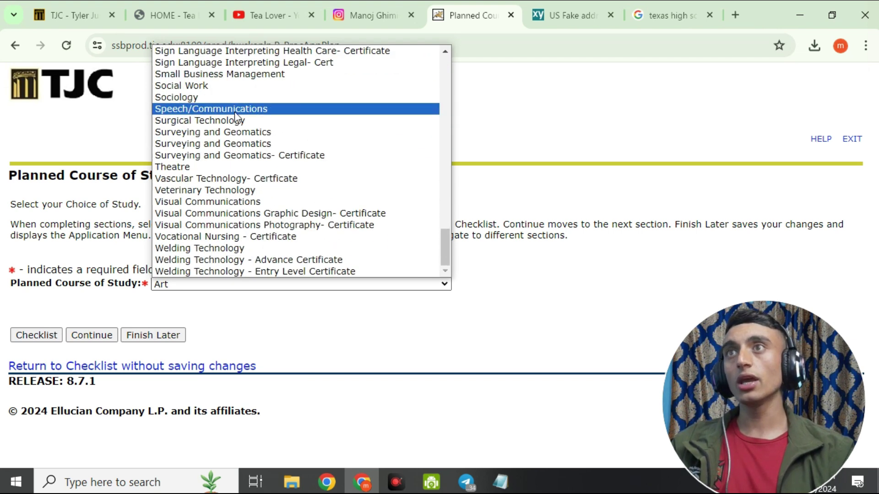
scroll(221, 220, "up", 20)
left_click(209, 107)
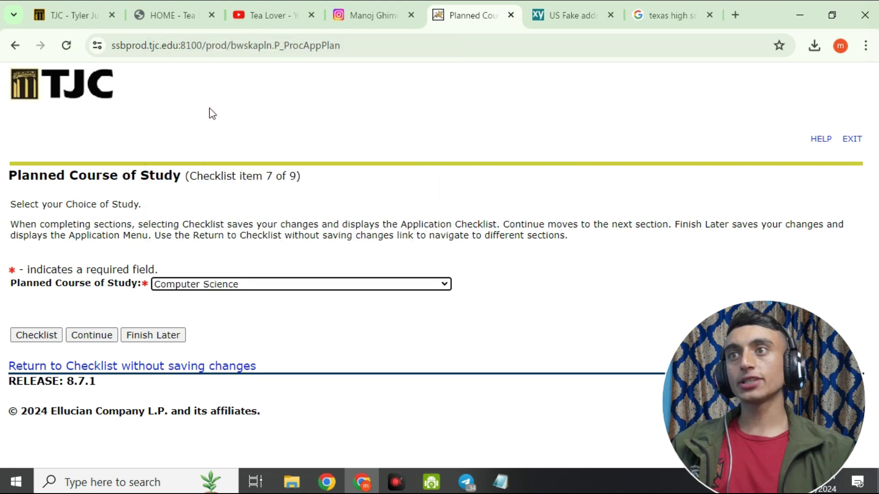
left_click(94, 336)
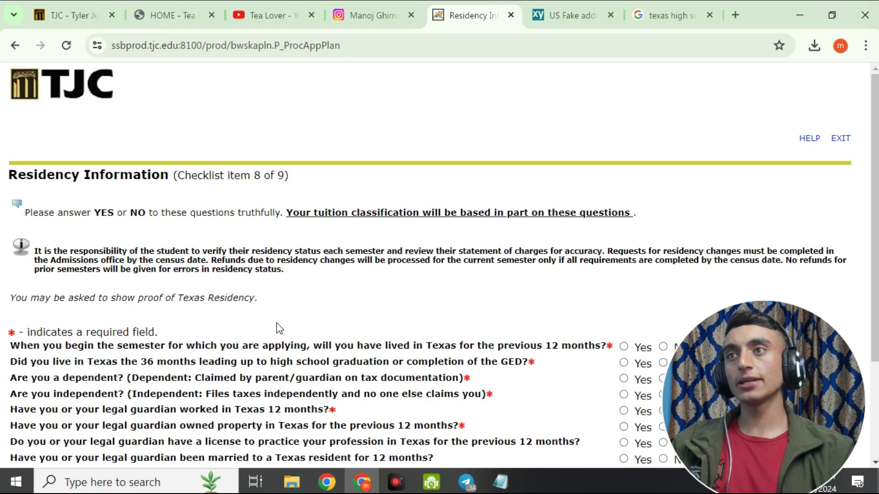
Scroll down the Residency Information page to the residency questions.
scroll(273, 191, "down", 3)
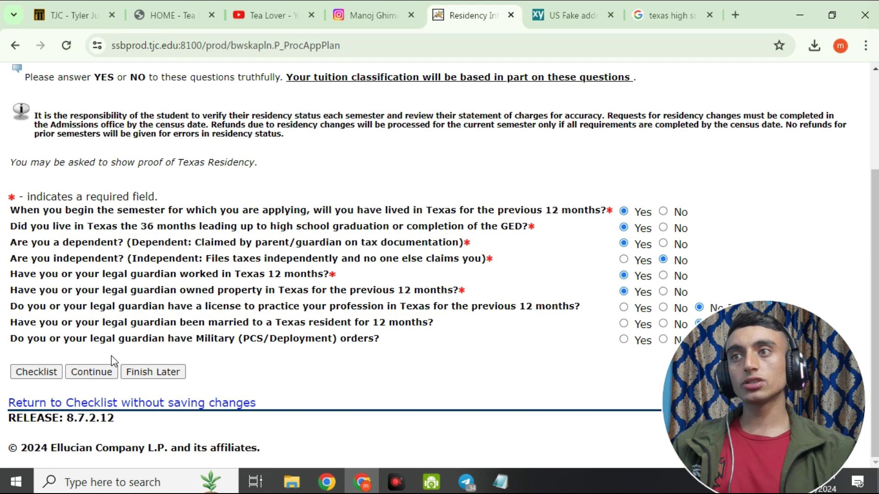
Answer Additional Information with 4 (self-improvement) as primary reason and 7 (High School Degree), and save.
left_click(92, 372)
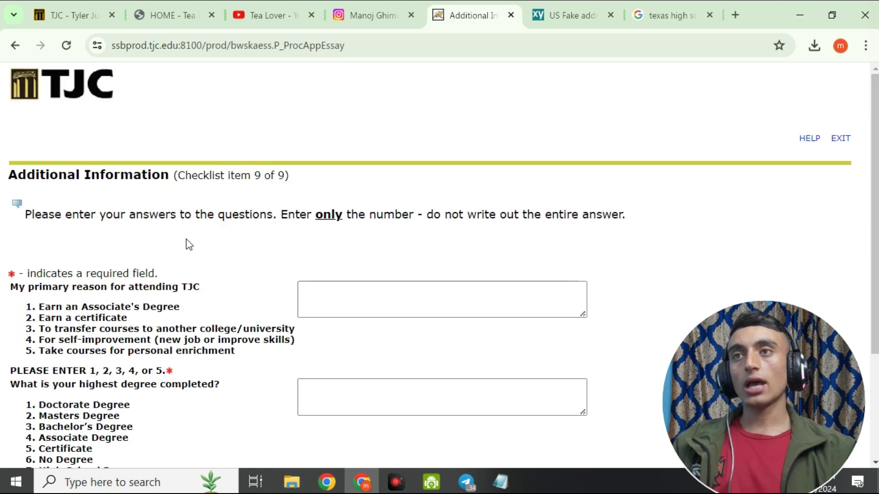
left_click_drag(228, 177, 299, 182)
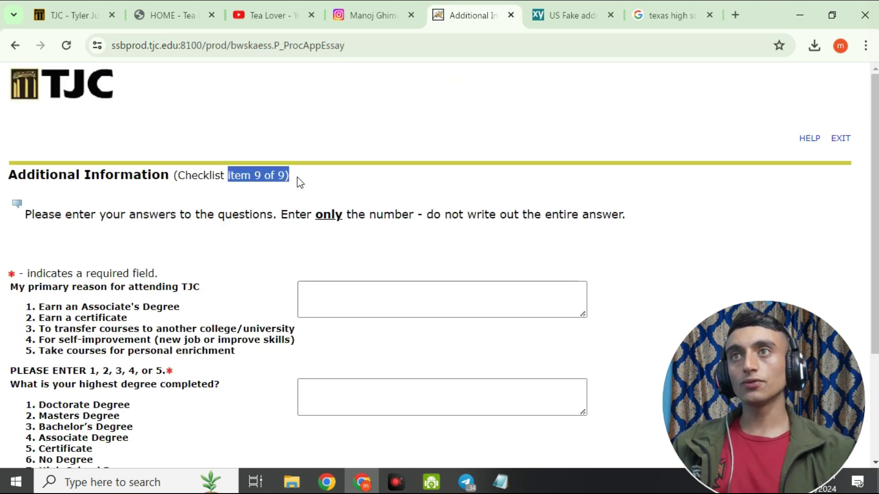
scroll(303, 182, "down", 3)
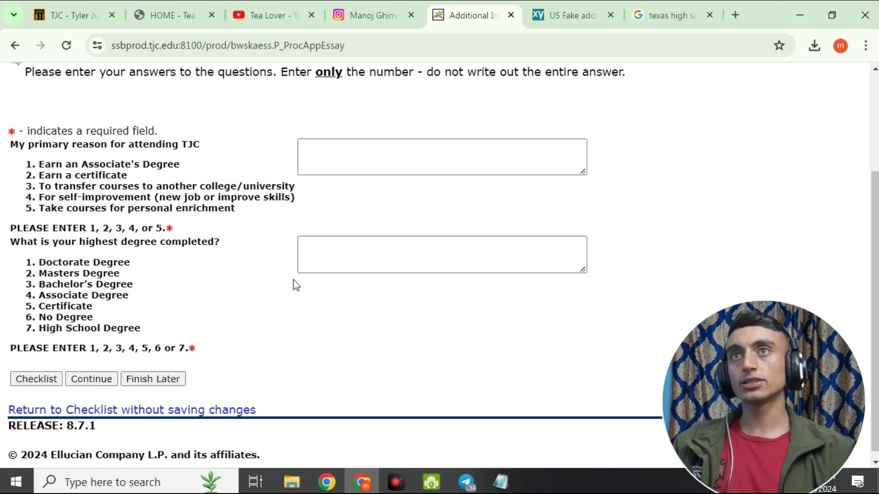
left_click(326, 148)
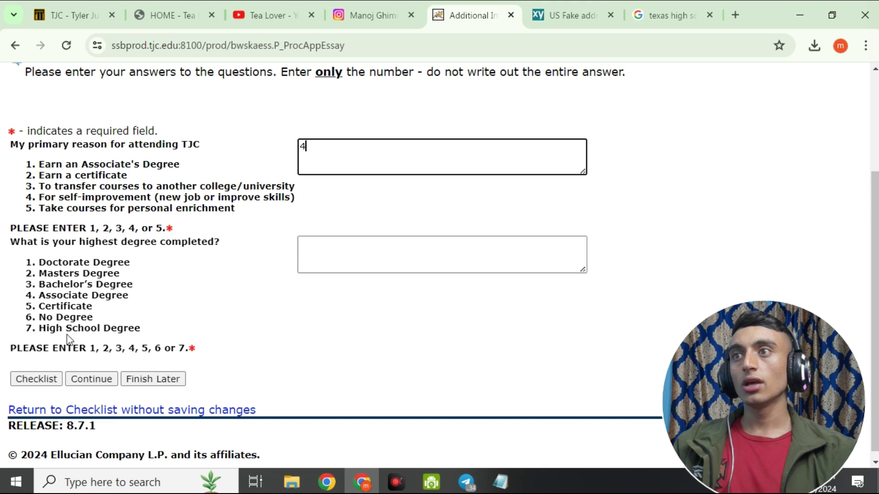
left_click(314, 248)
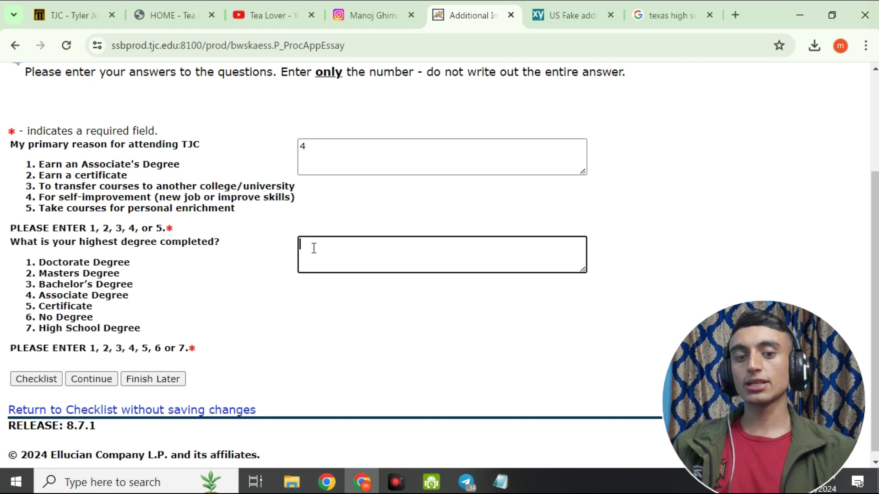
type("7")
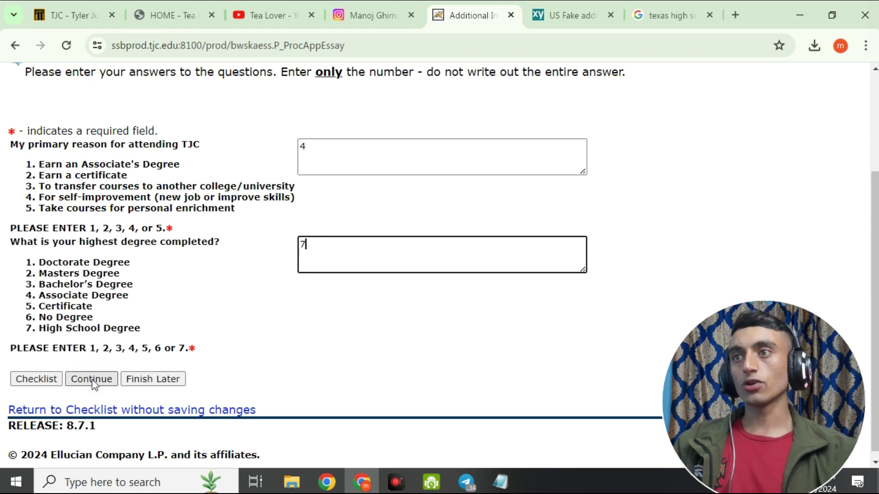
left_click(92, 378)
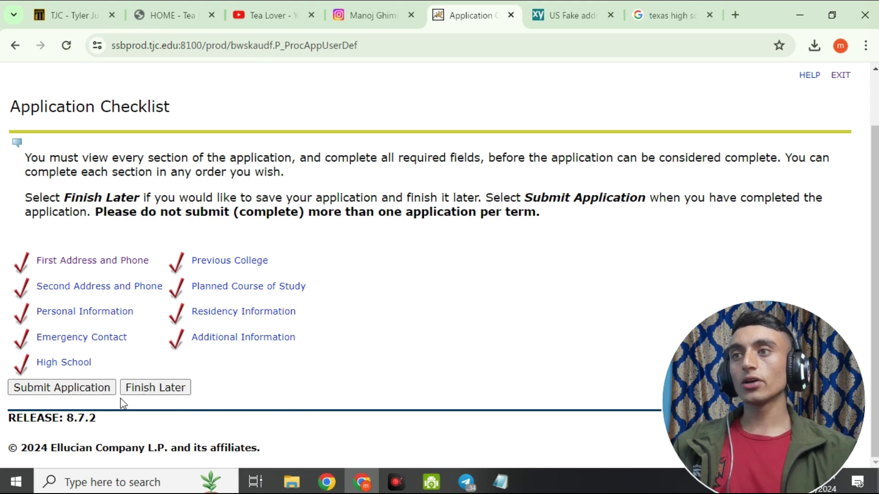
Submit the application after agreeing to the terms, then return to the Texas High School search tab.
left_click(69, 393)
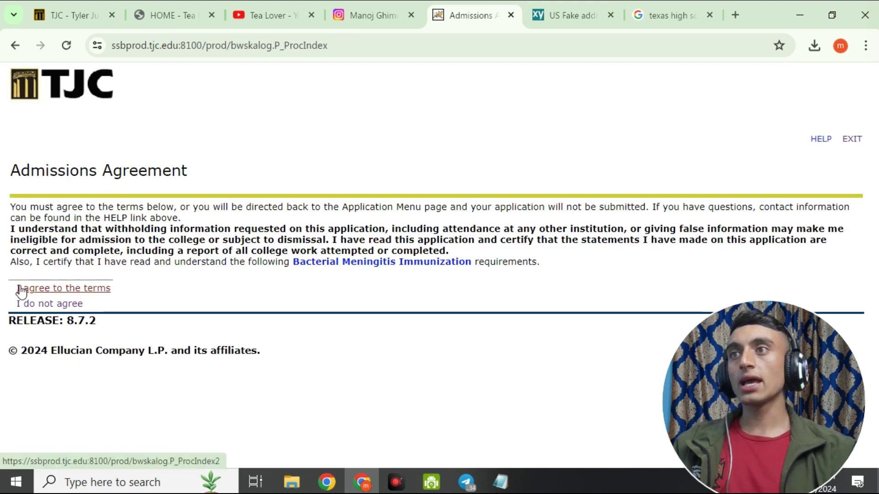
left_click_drag(37, 229, 567, 264)
left_click(603, 273)
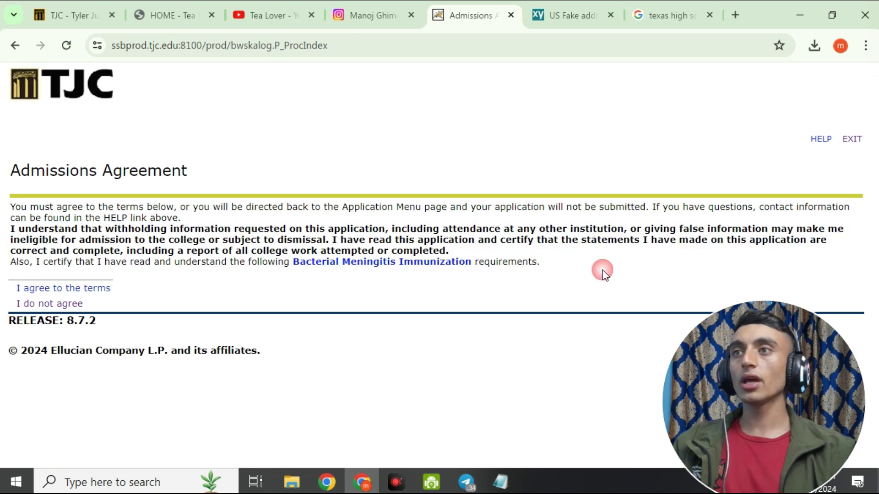
left_click(44, 290)
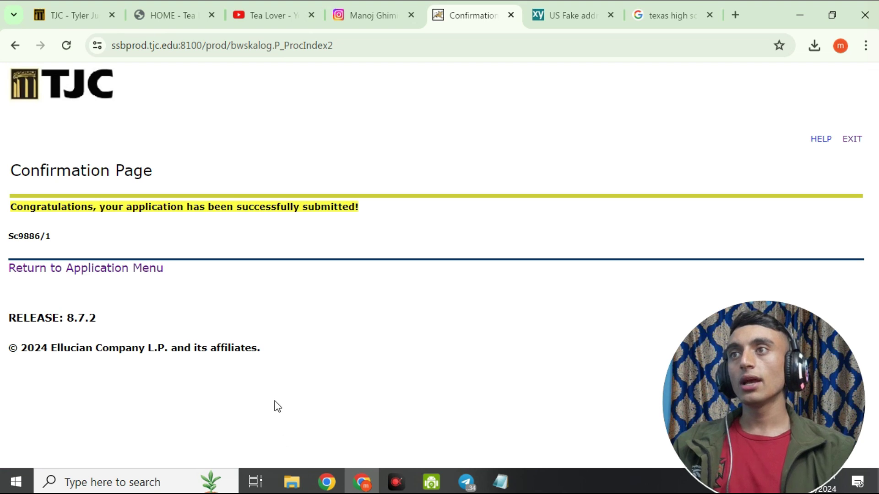
left_click_drag(15, 212, 392, 217)
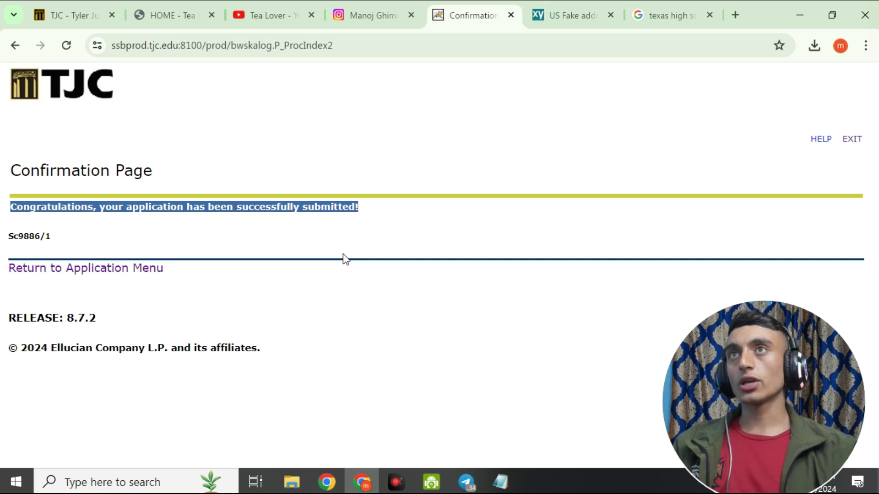
left_click(667, 15)
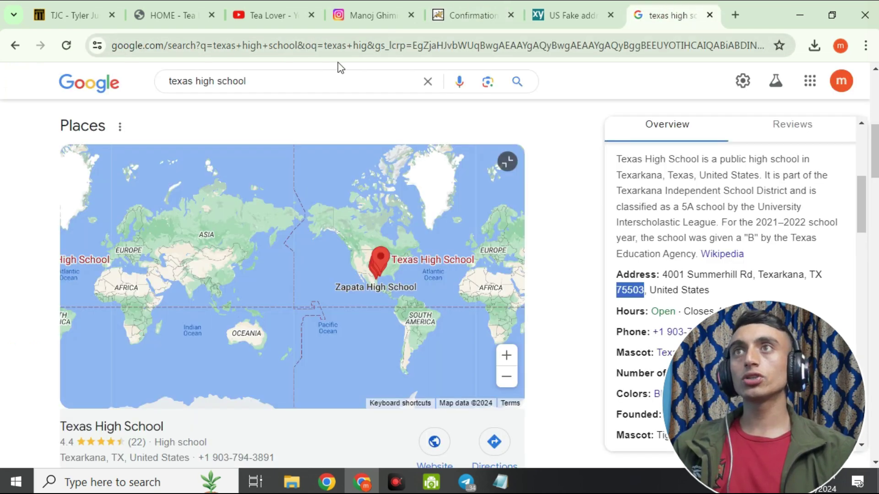
Open the Gmail inbox via a 'gm' search in the last tab, then return to the Confirmation Page.
left_click(331, 45)
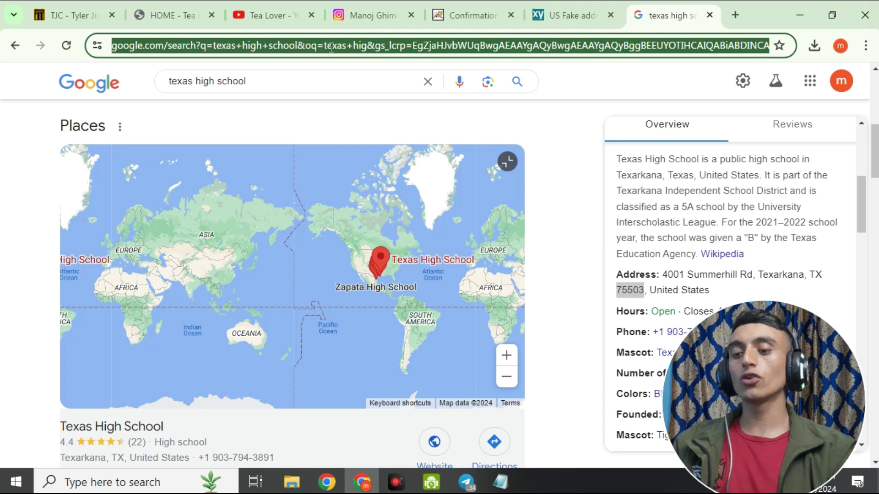
type("g m")
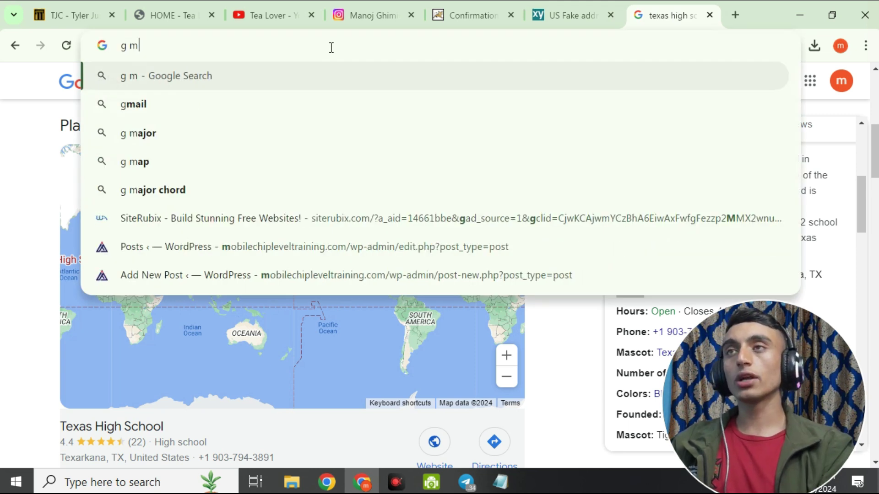
left_click(229, 115)
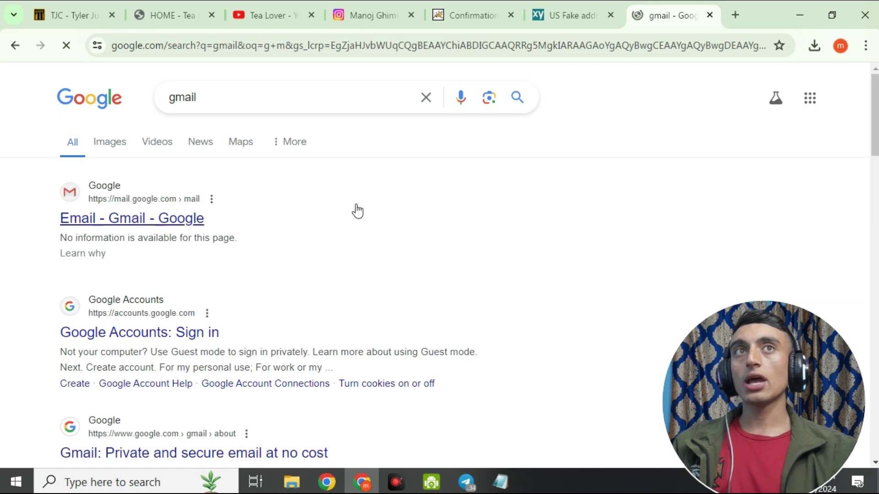
left_click(128, 227)
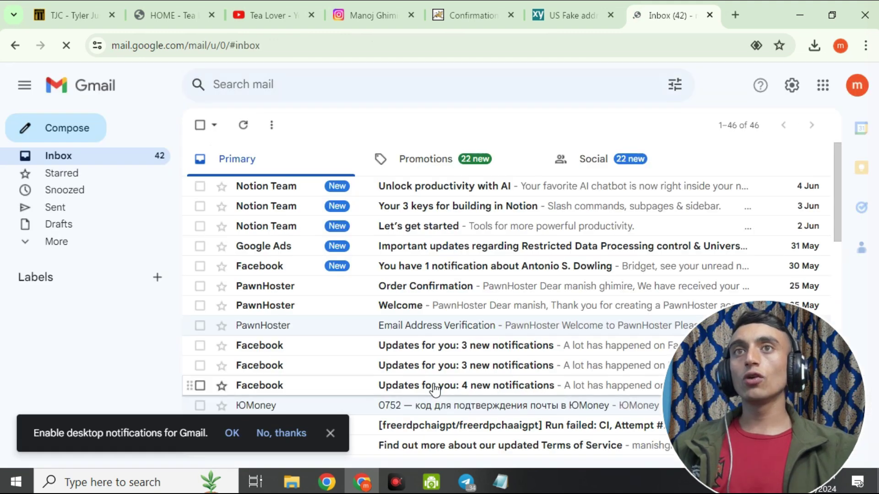
key("ctrl+shift+Tab")
key("ctrl+shift+Tab")
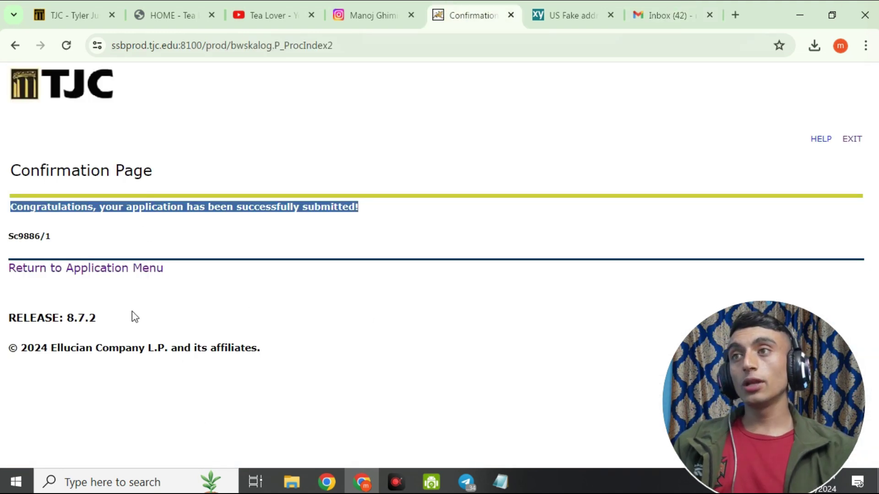
Review the Submitted Applications table showing the Summer II 2024 Freshman Application in Computer Science.
left_click(84, 270)
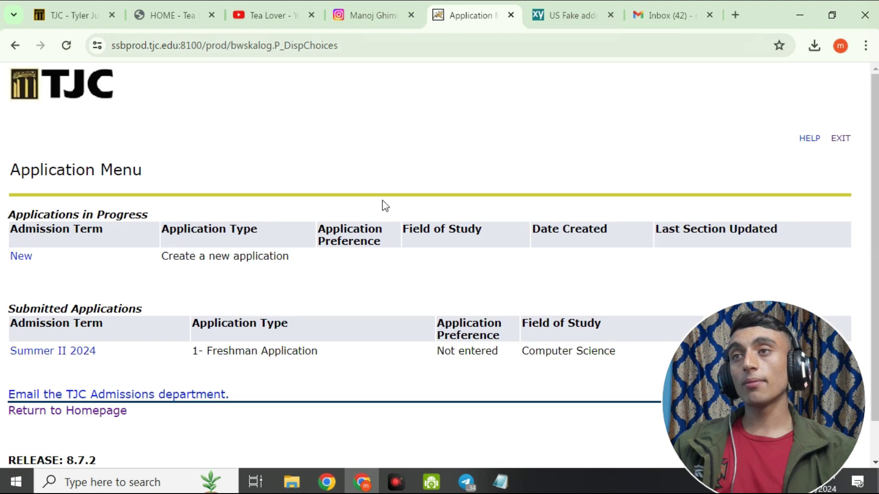
scroll(284, 257, "down", 1)
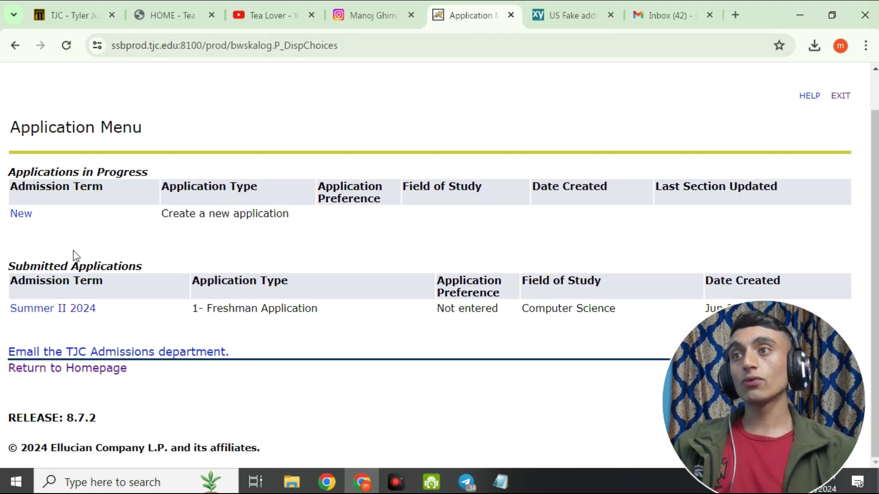
left_click_drag(14, 201, 562, 307)
left_click(586, 243)
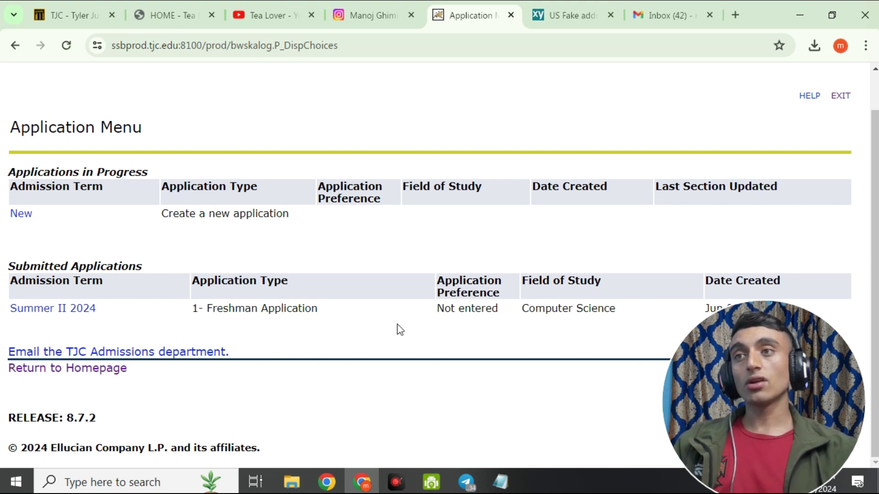
scroll(476, 314, "up", 1)
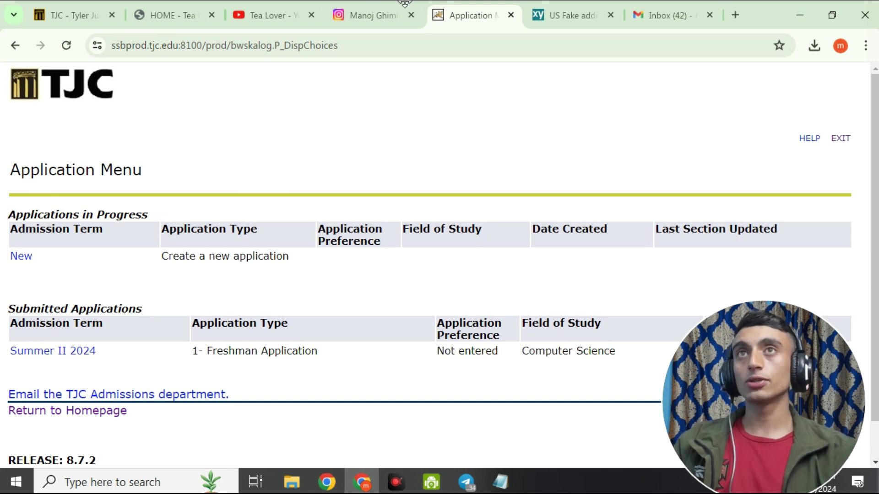
Glance at the Instagram profile, then browse the Tea Lover YouTube channel's Videos page.
left_click(379, 14)
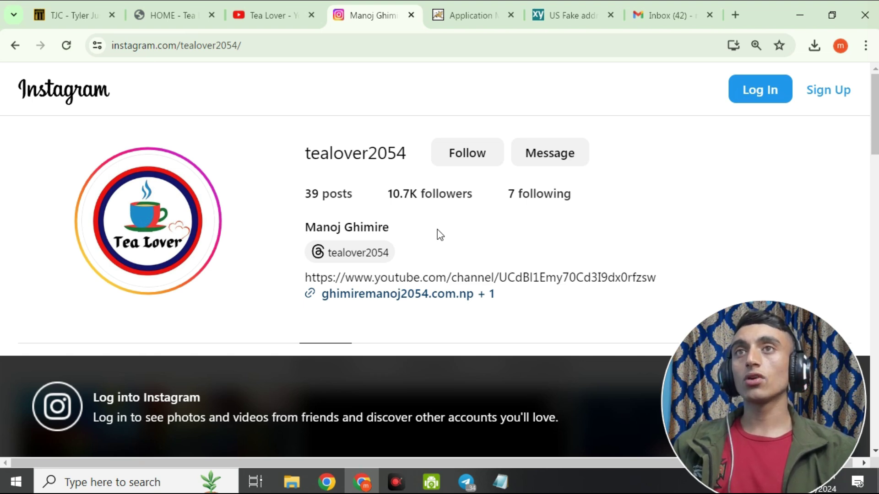
left_click(282, 18)
scroll(353, 348, "down", 8)
scroll(354, 352, "up", 10)
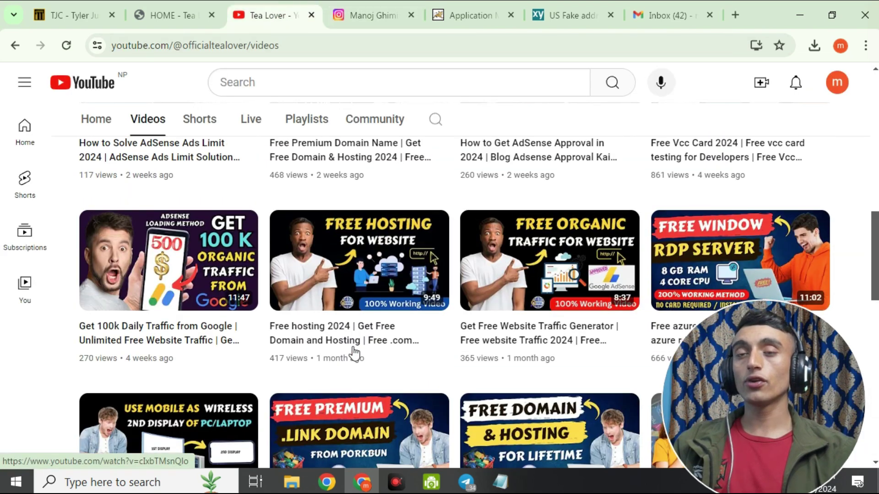